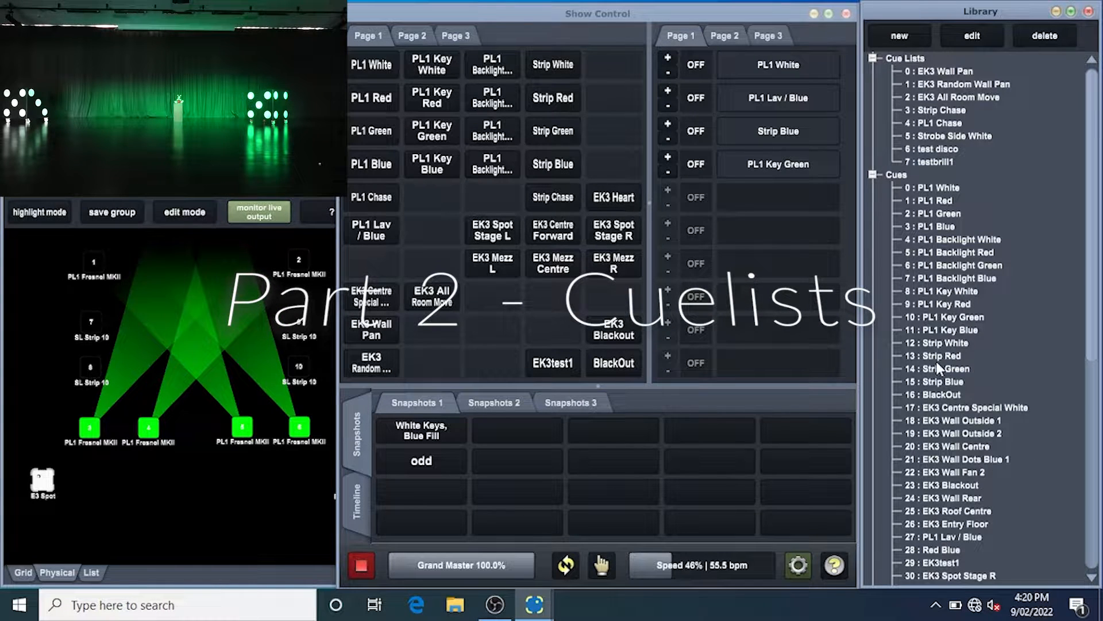
- Try combining the PL1 Green, PL1 Blue, PL1 Chase and PL1 Red playbacks live, leaving green, red and chase running
scroll(966, 437, down, 10)
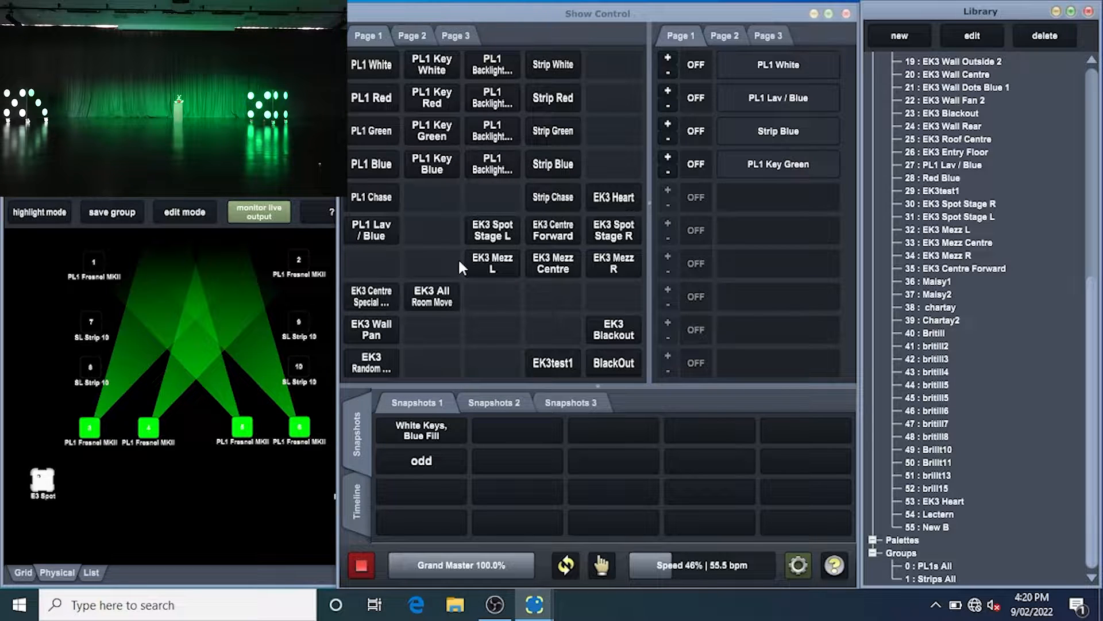
click(372, 131)
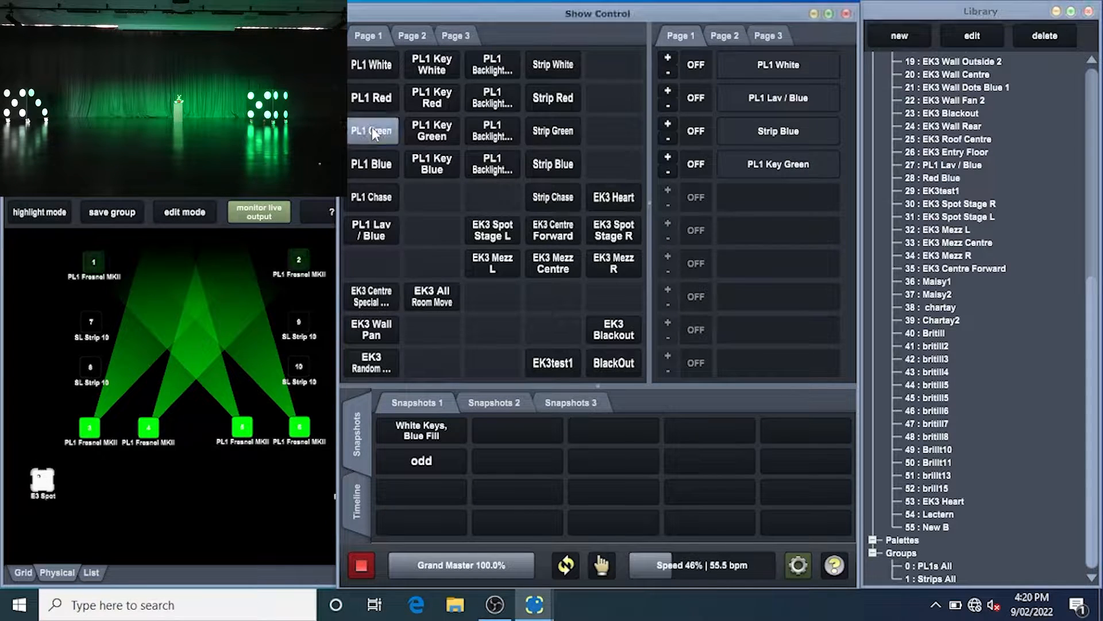
click(385, 166)
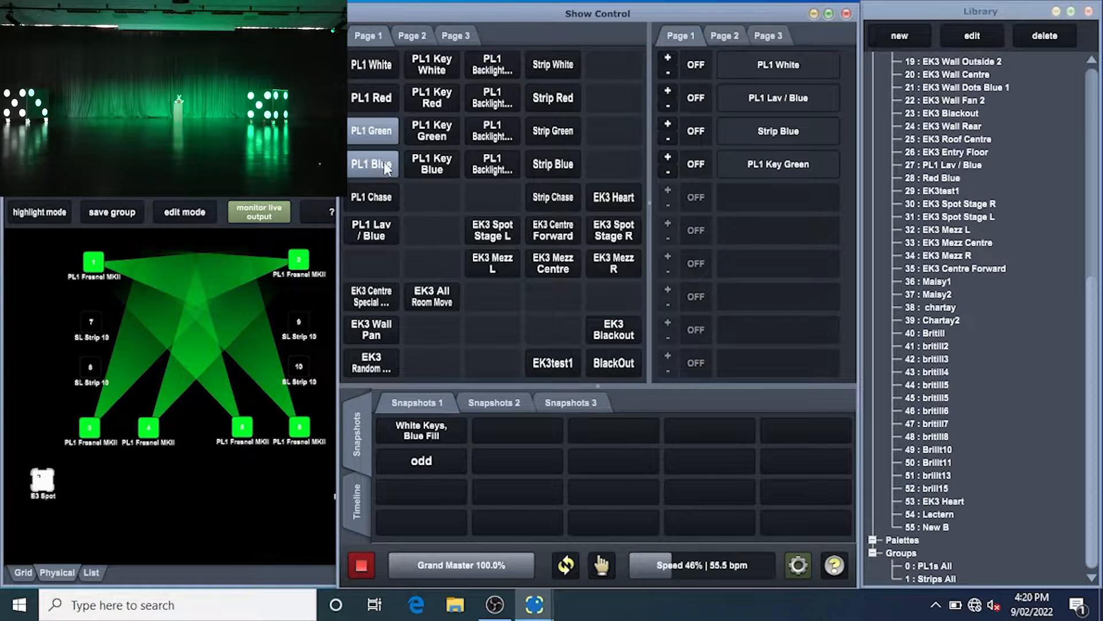
click(384, 134)
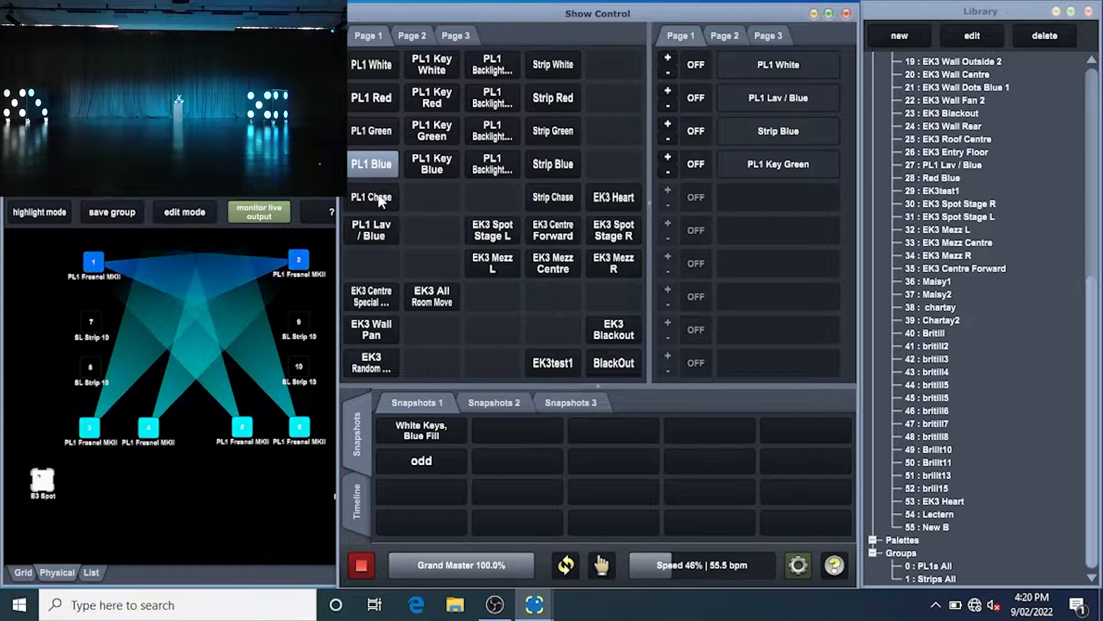
click(379, 199)
click(387, 160)
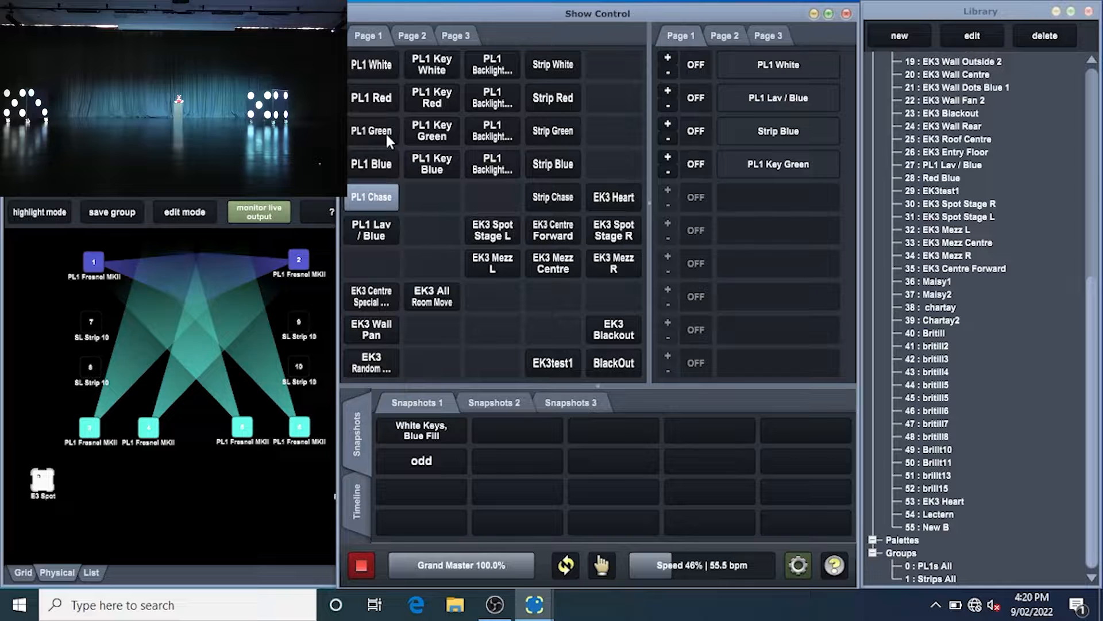
click(385, 133)
click(385, 100)
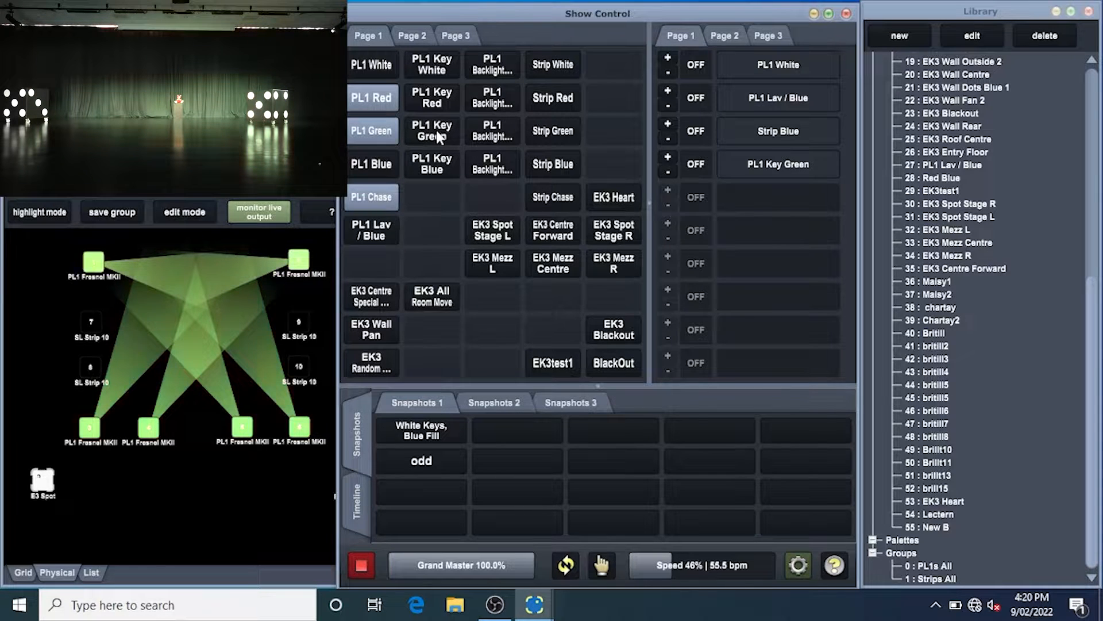
- Try PL1 Key Green briefly on top, and switch off PL1 Green, PL1 Red and PL1 Chase
click(431, 137)
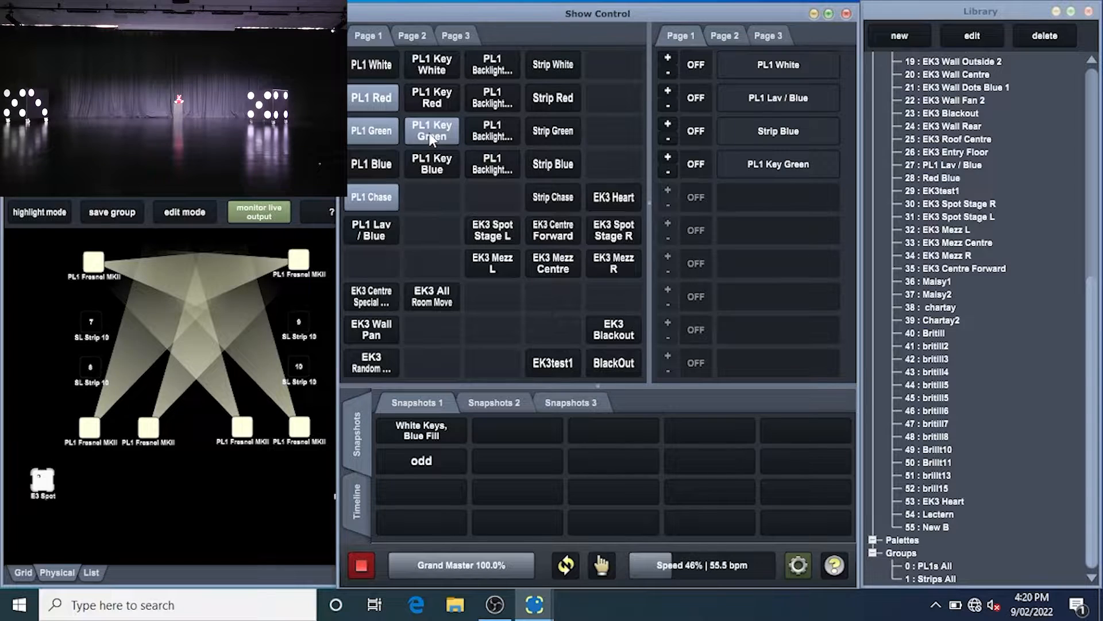
click(431, 135)
click(382, 131)
click(384, 97)
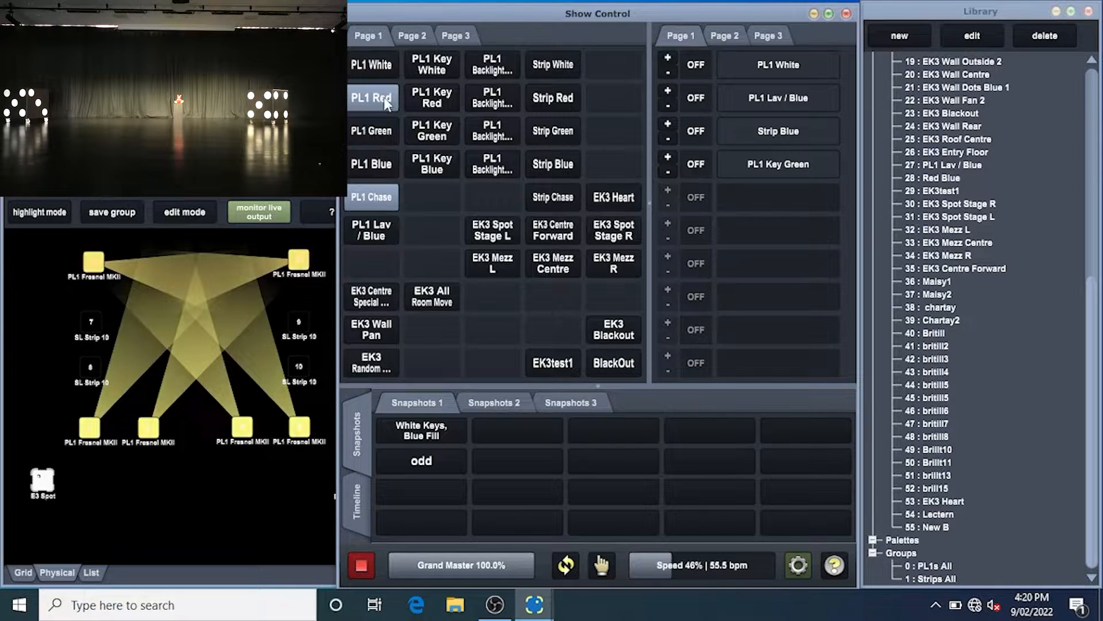
click(389, 201)
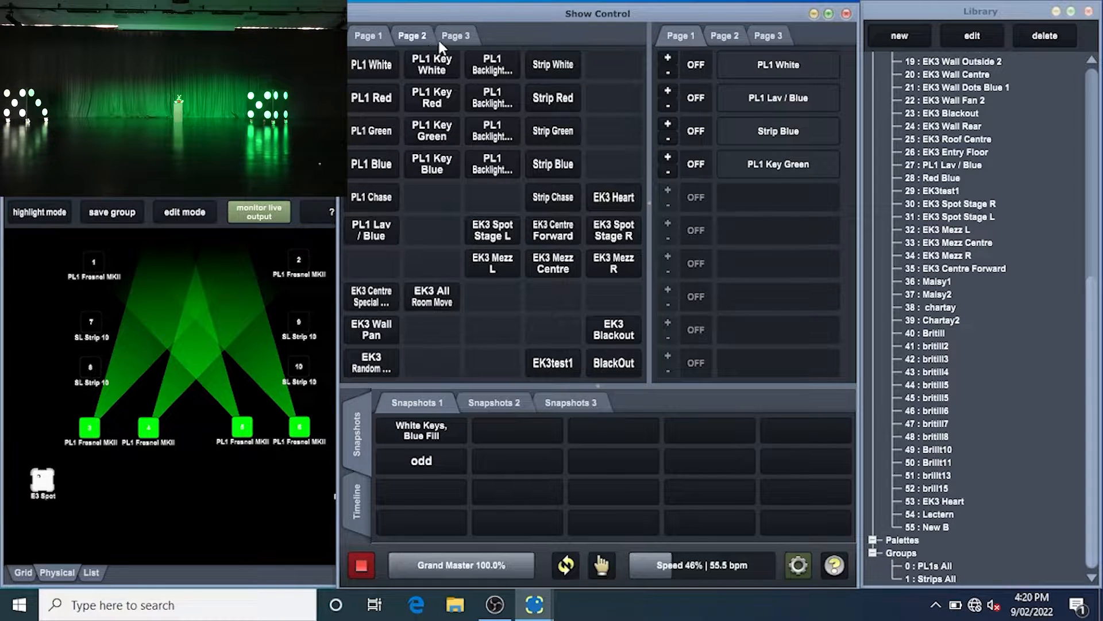
- Switch off the running New B cue on Page 3 of the playbacks and return to Page 1
click(454, 34)
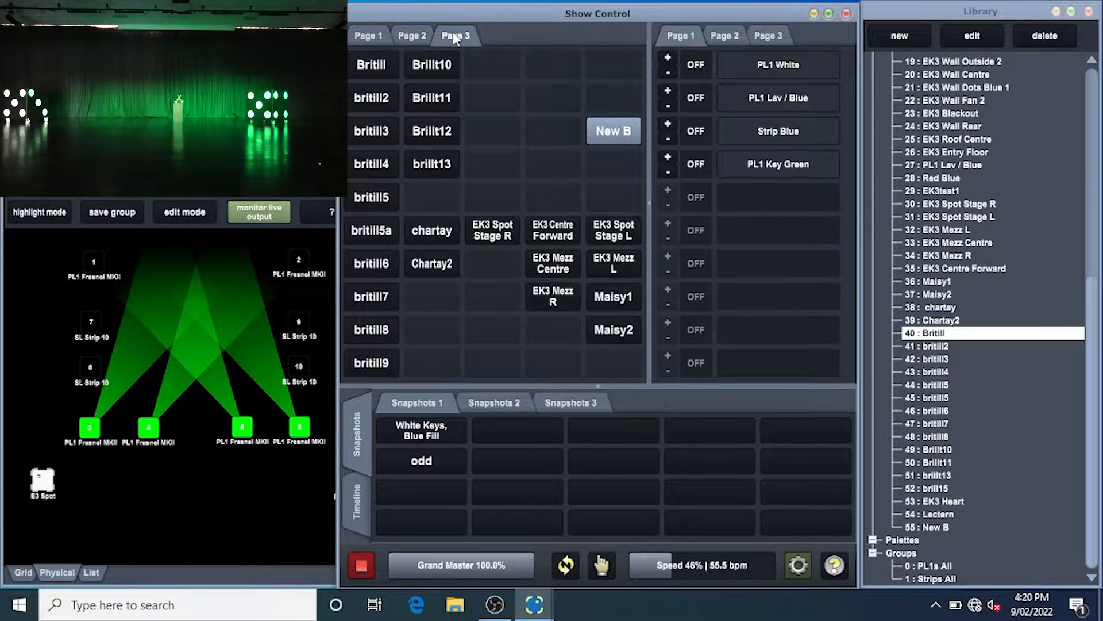
click(613, 135)
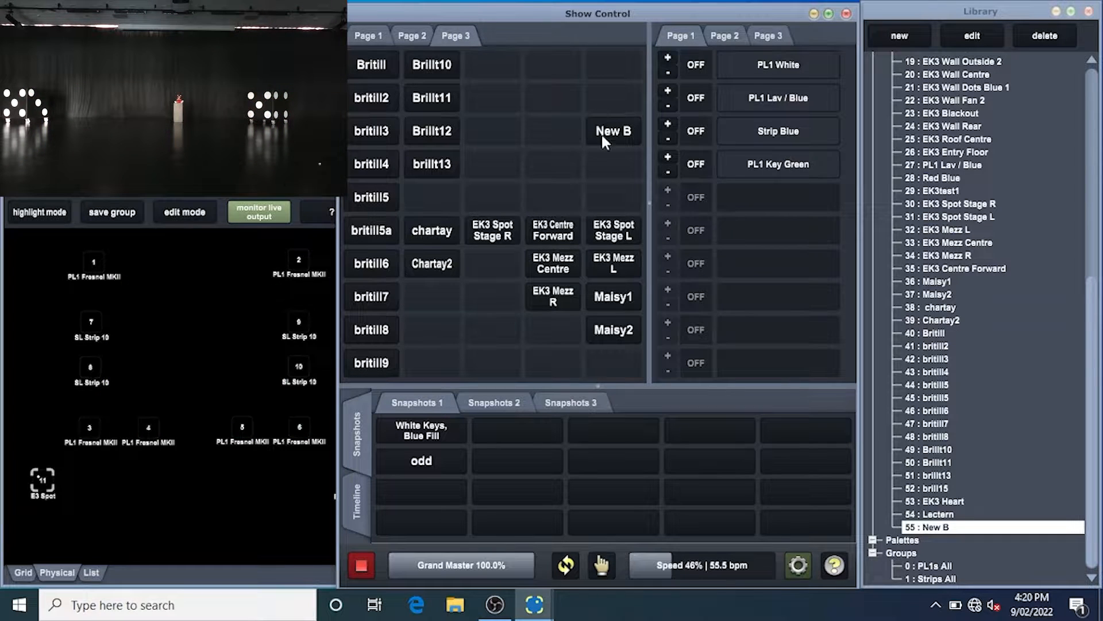
click(408, 36)
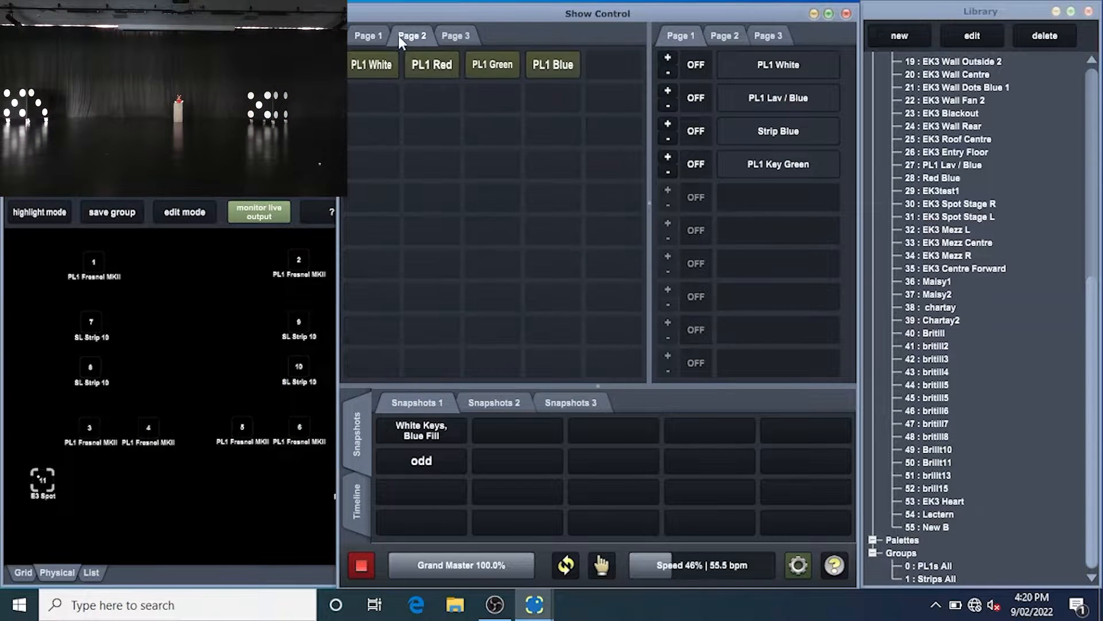
click(373, 35)
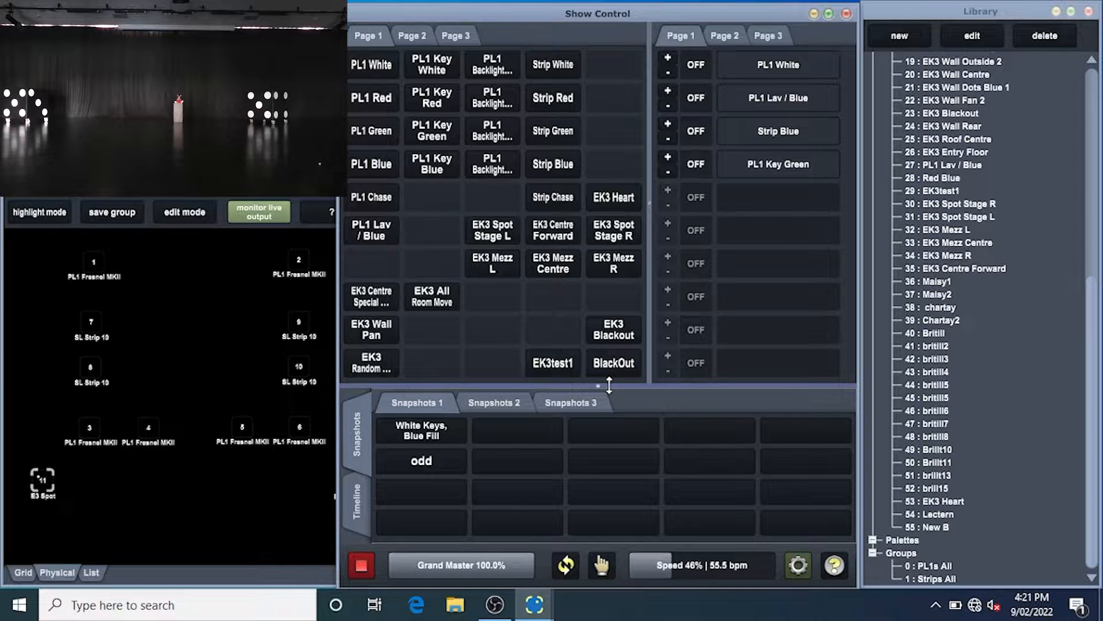
- Open the existing PL1 Chase cuelist, play it to see how its cues run, and close it
scroll(919, 448, up, 4)
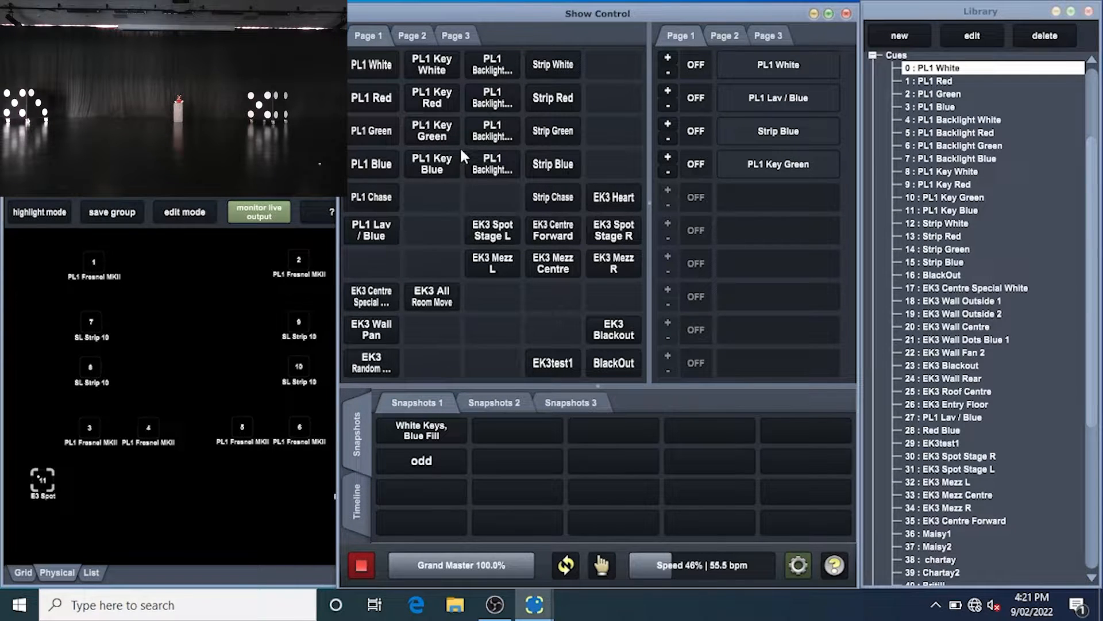
click(460, 38)
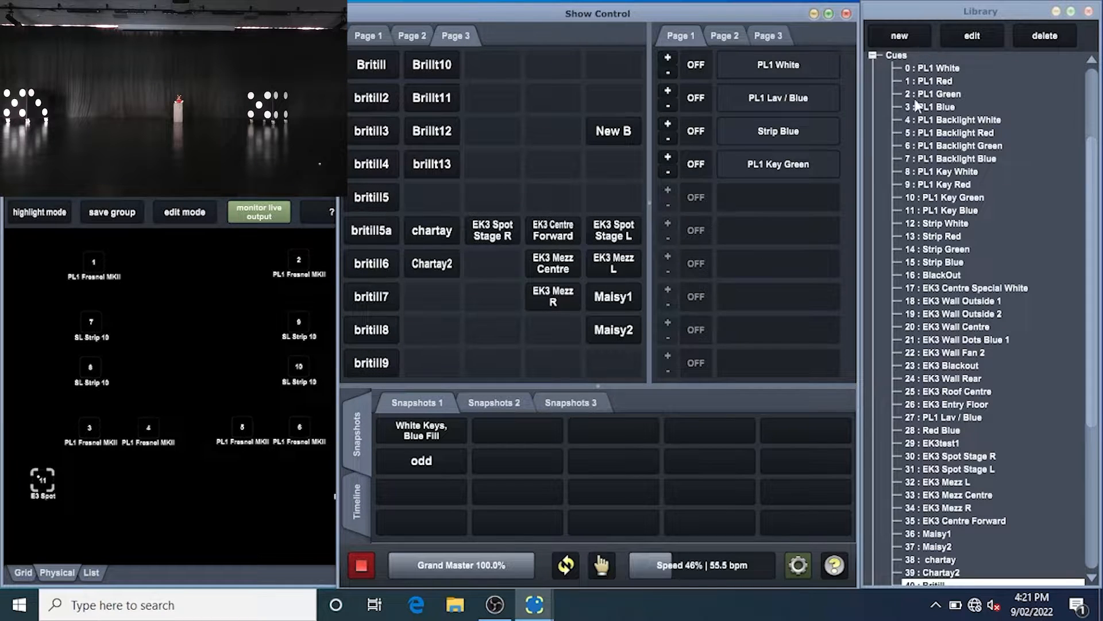
scroll(930, 161, up, 3)
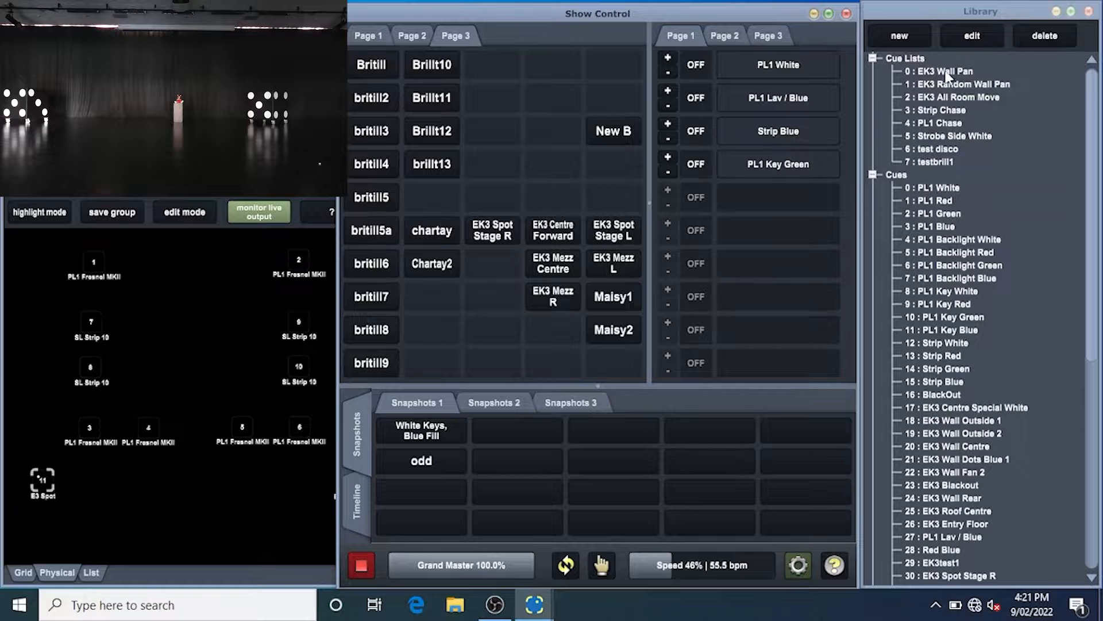
double_click(947, 124)
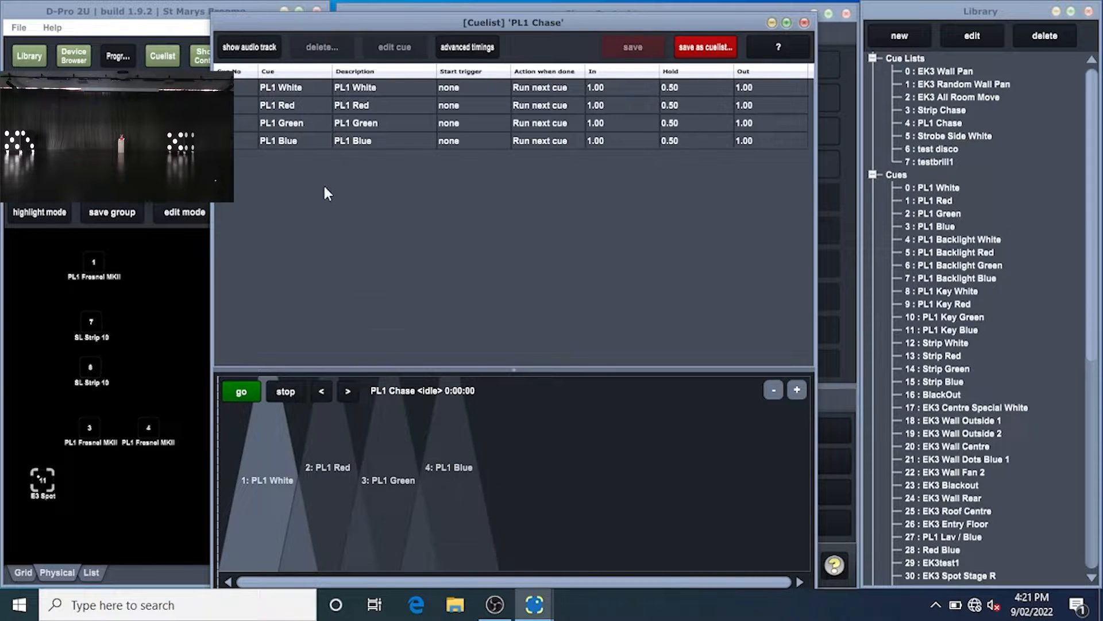
click(244, 393)
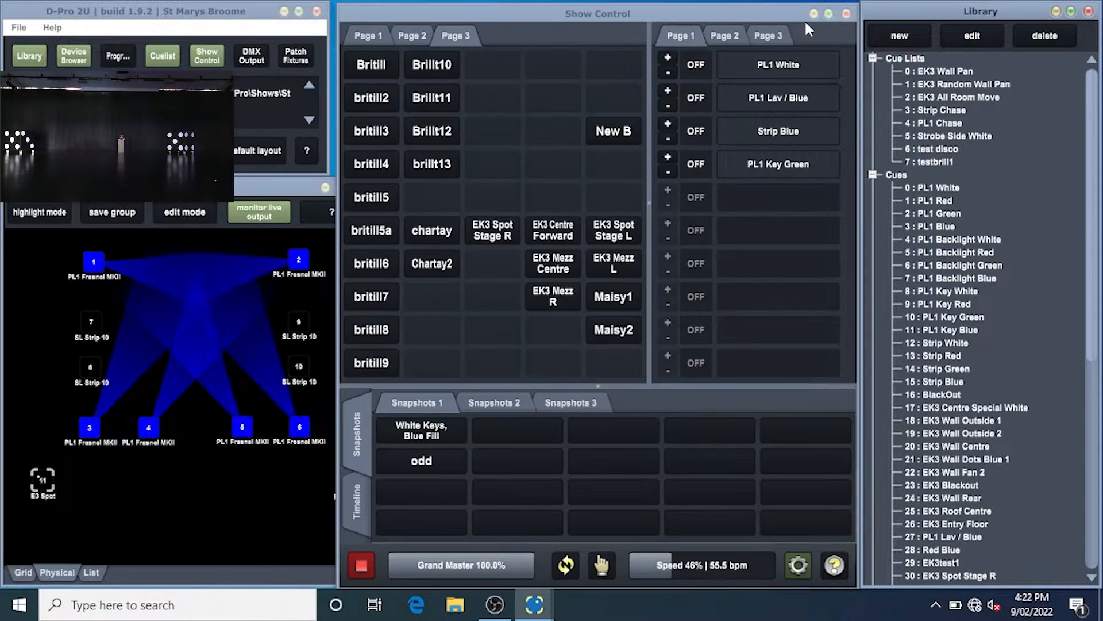
click(805, 22)
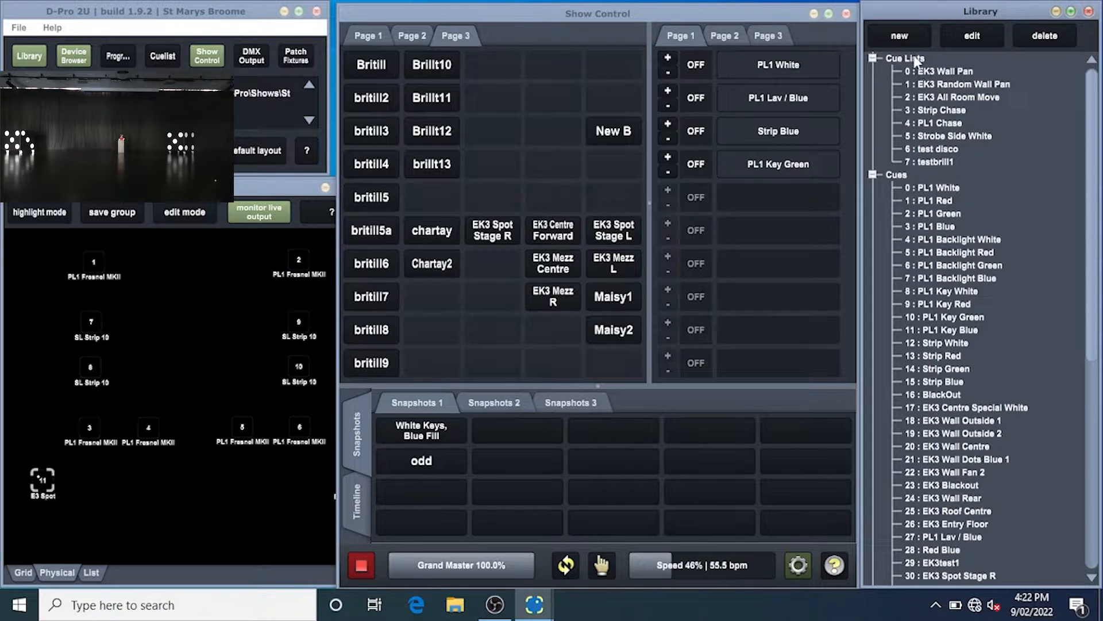
- Create a new cuelist named New B in the library and open it for editing
click(898, 36)
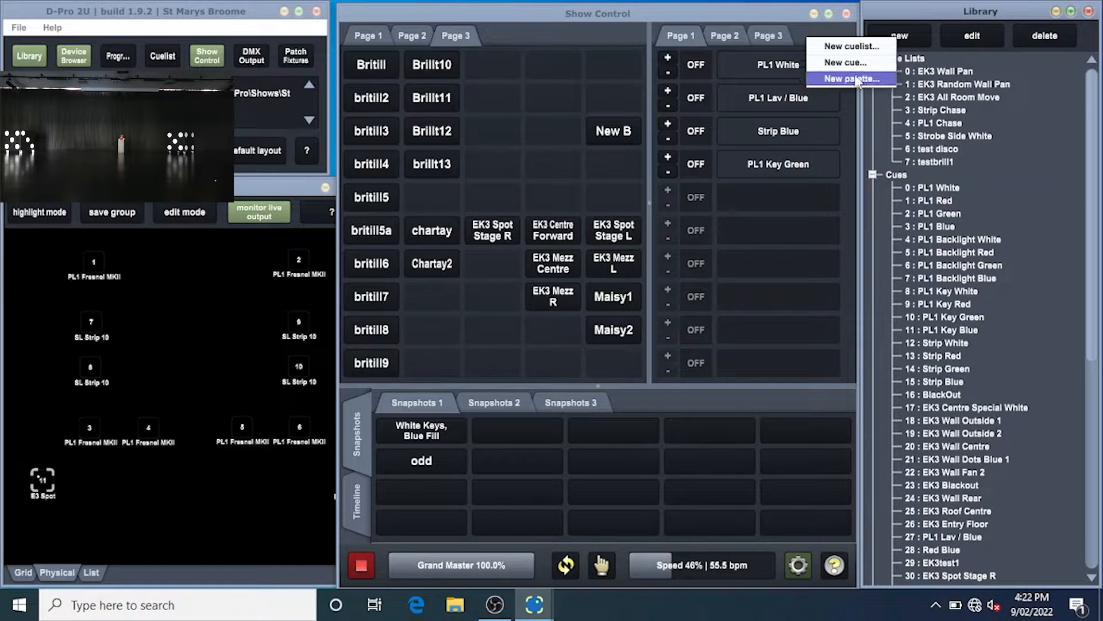
click(863, 49)
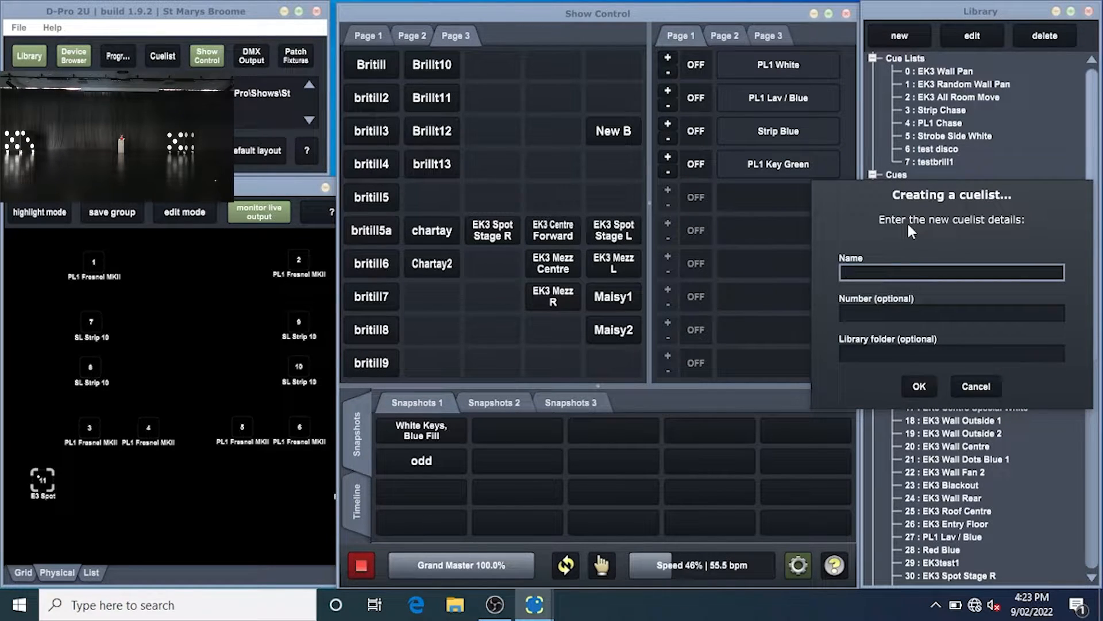
text(New B)
click(919, 386)
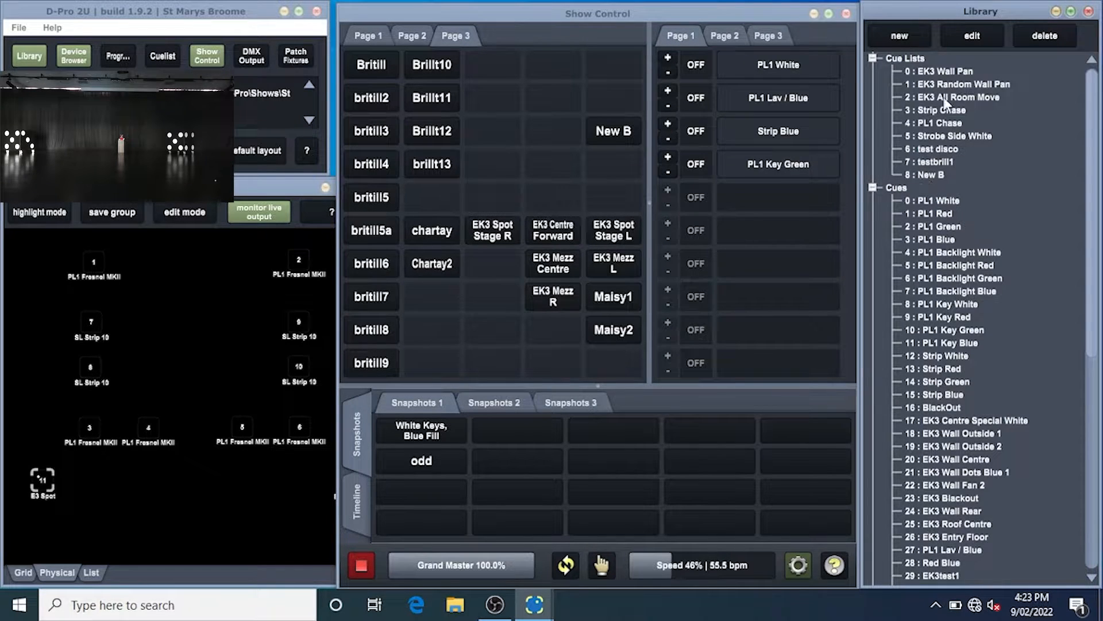
double_click(932, 175)
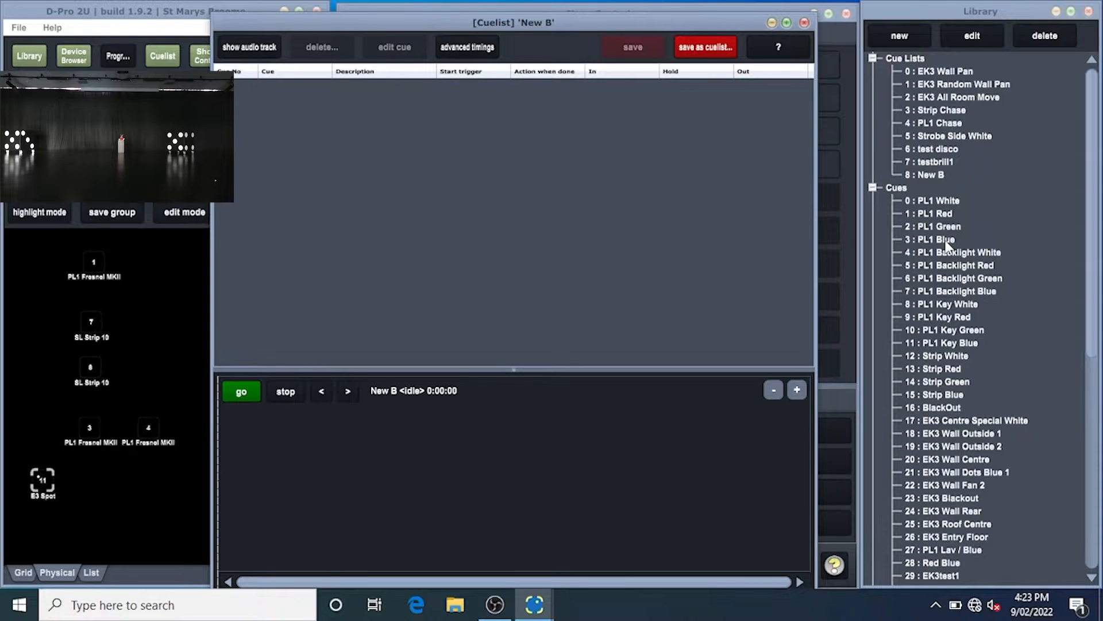
- Add the PL1 Blue cue to the empty New B cuelist and test its playback
drag(945, 241, 376, 139)
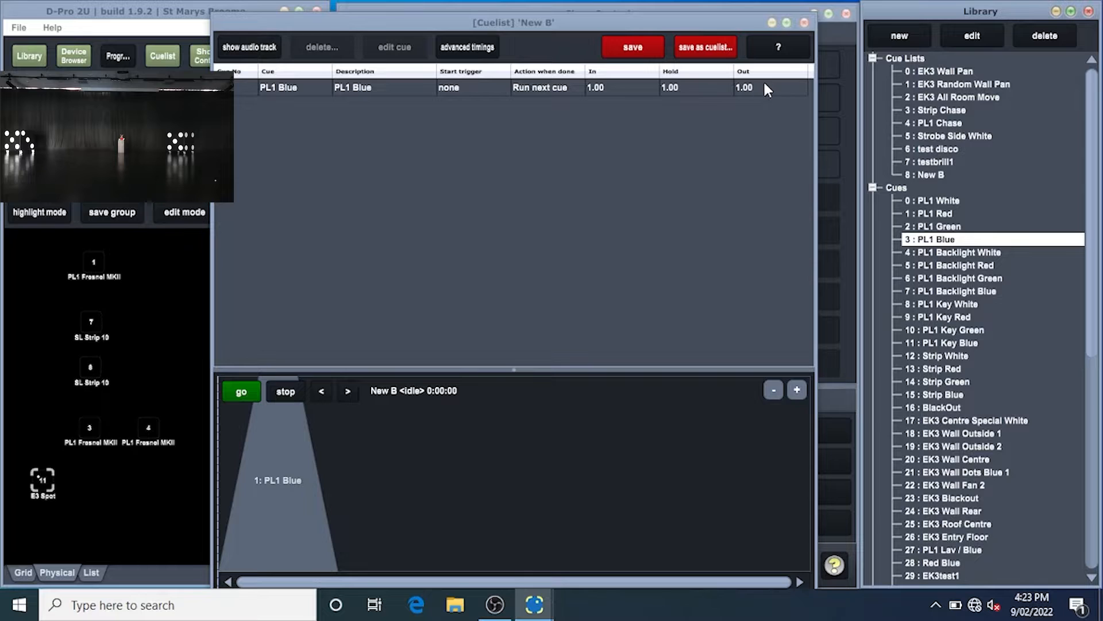
click(234, 391)
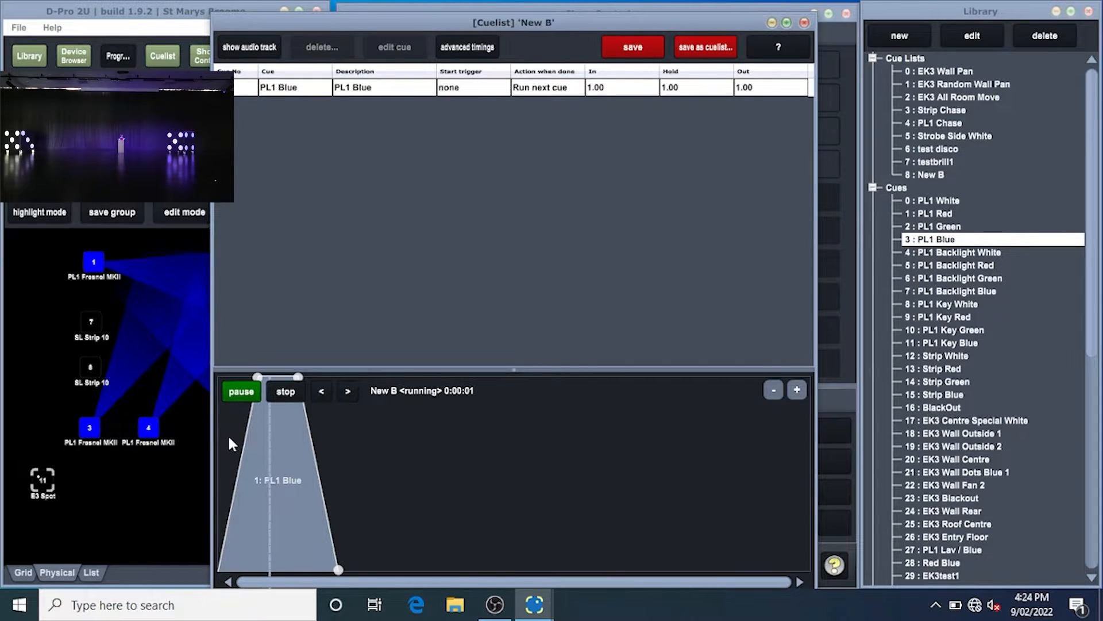
click(283, 393)
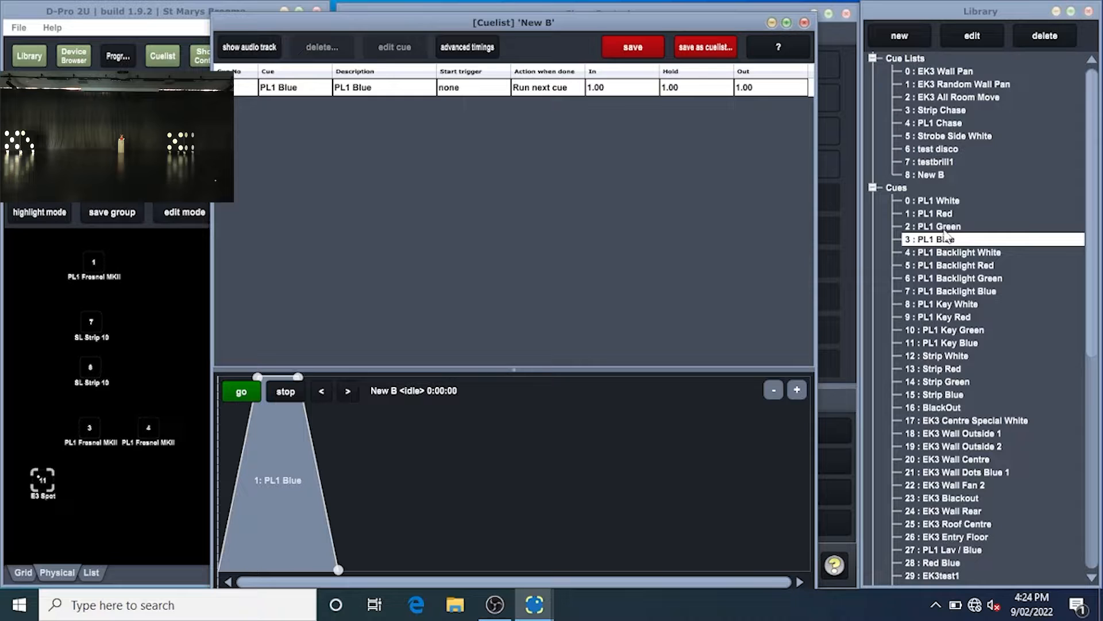
- Add the PL1 Red cue after PL1 Blue in the cuelist and test the playback of both cues
drag(947, 214, 451, 180)
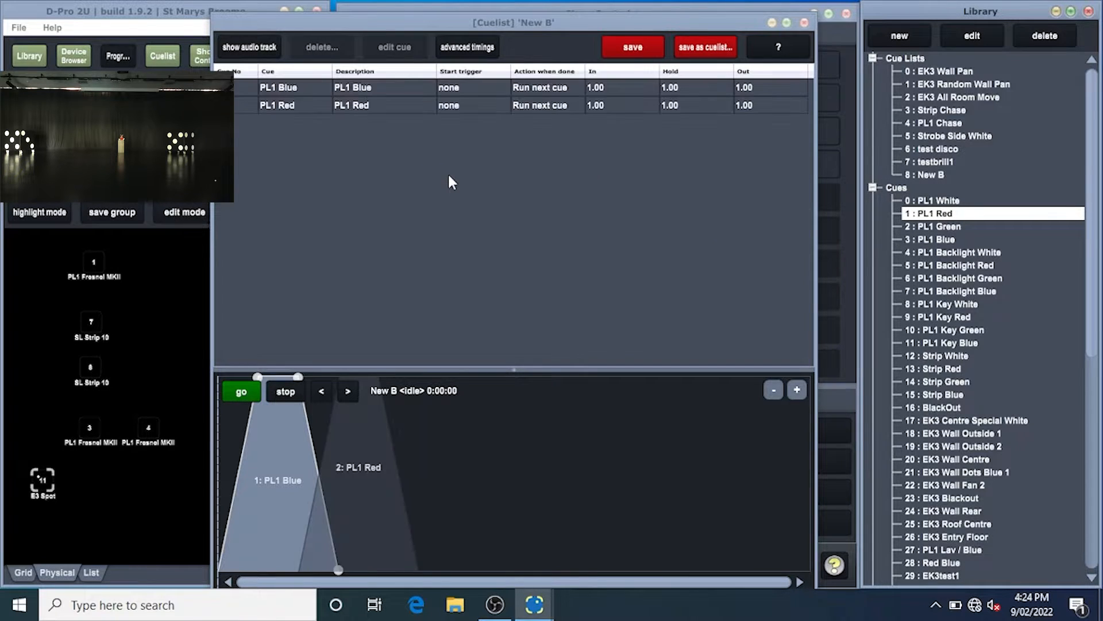
click(240, 393)
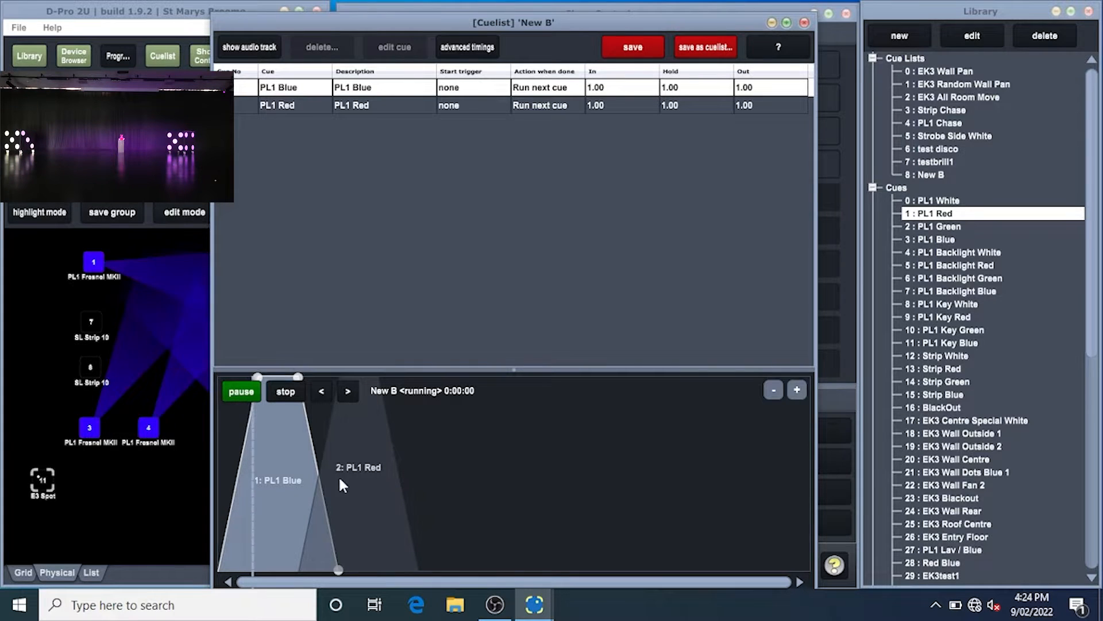
click(287, 393)
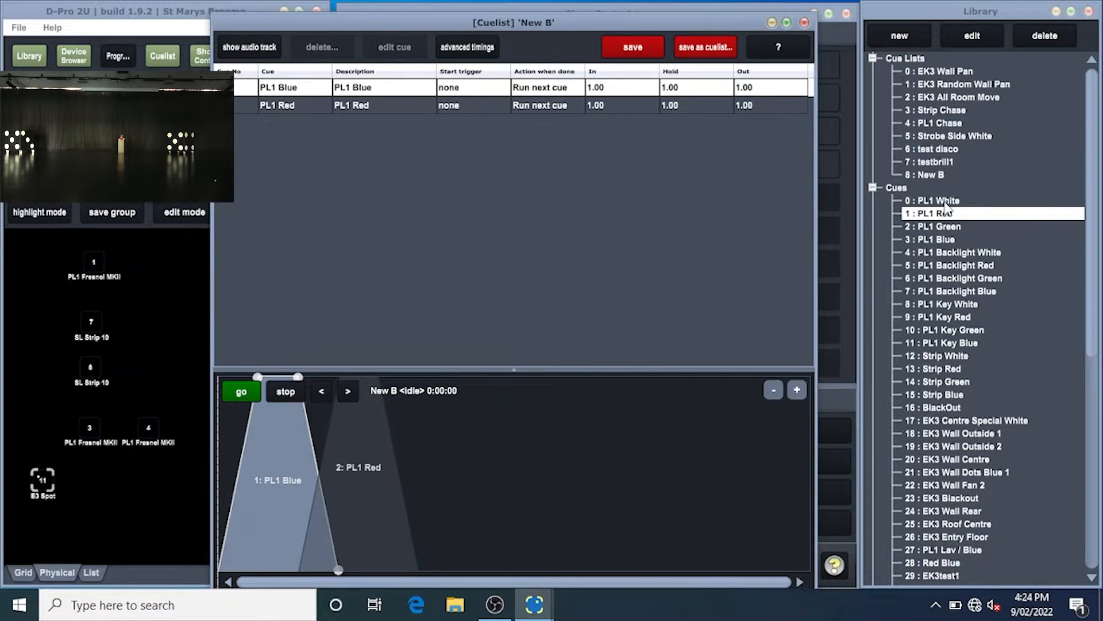
- Add the PL1 White and EK3 Centre Special White cues to the cuelist and run it as a test
drag(945, 206, 457, 233)
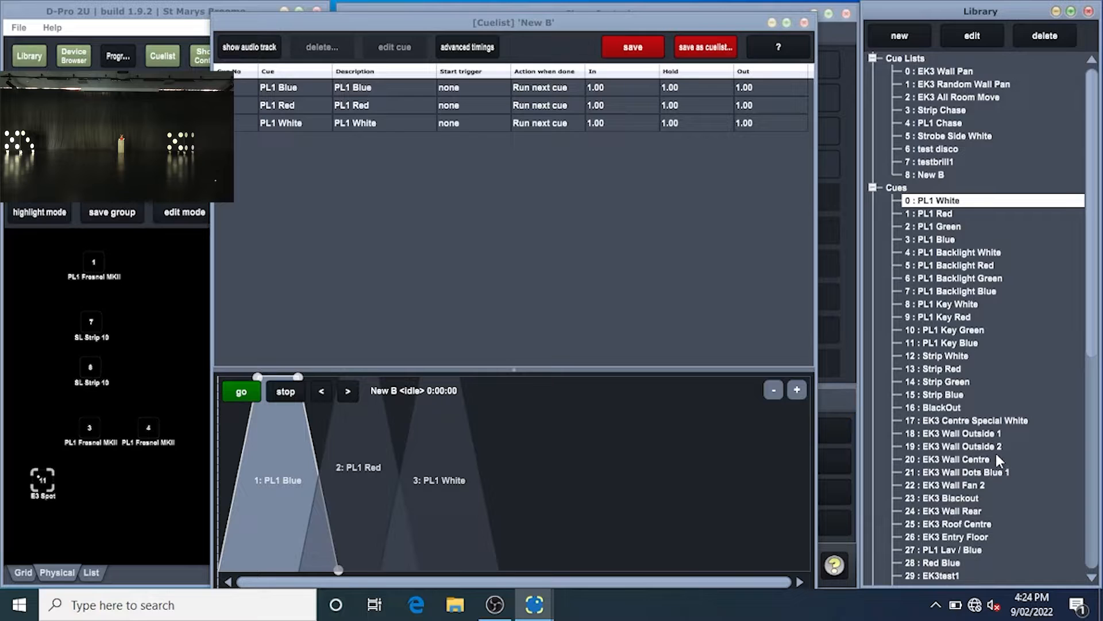
drag(987, 423, 343, 155)
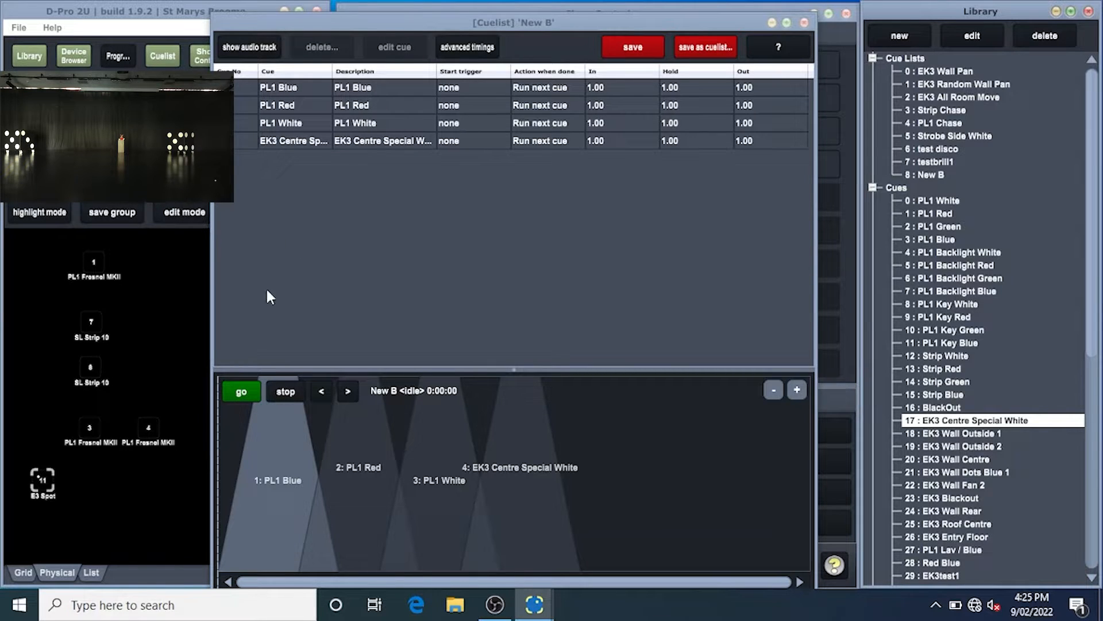
click(235, 390)
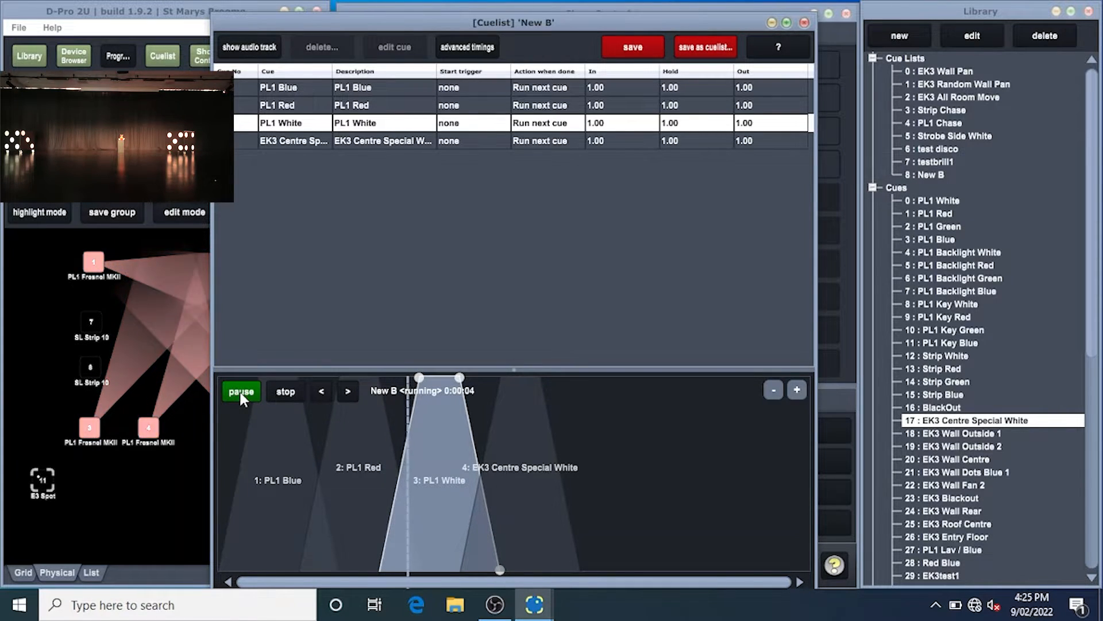
click(286, 393)
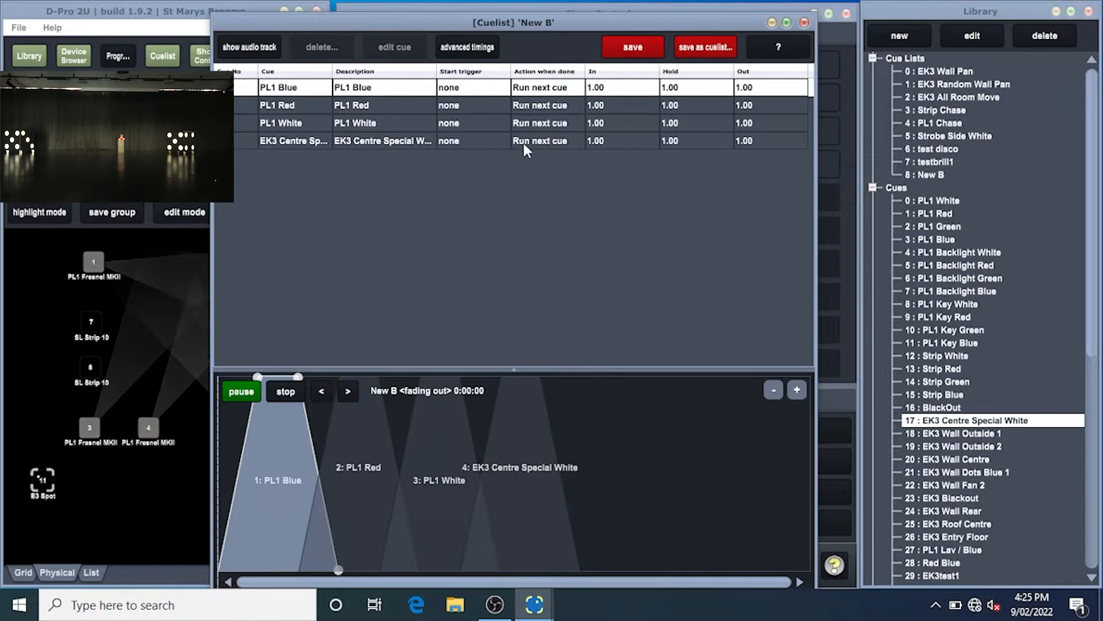
- Assign the spacebar as the start trigger of the PL1 Blue cue and briefly run the cuelist
click(470, 92)
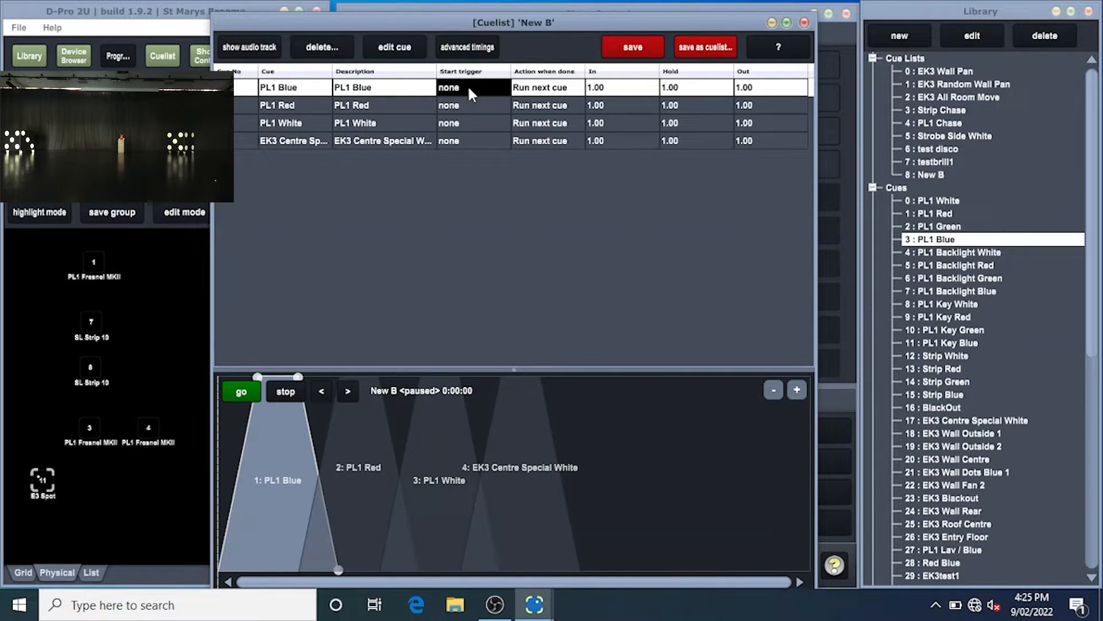
double_click(468, 90)
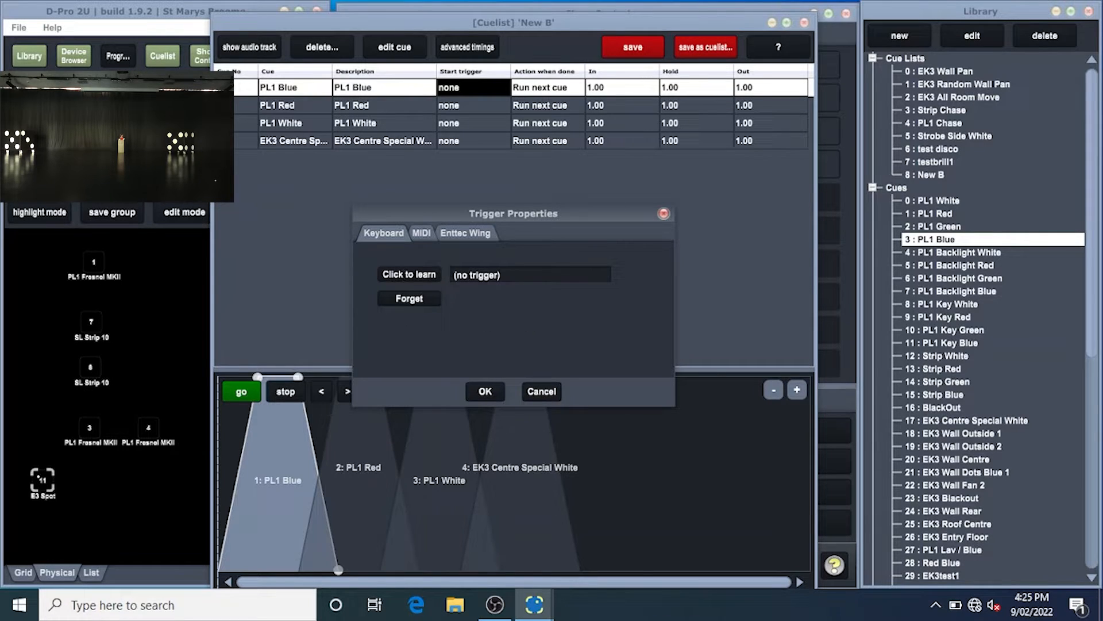
click(410, 274)
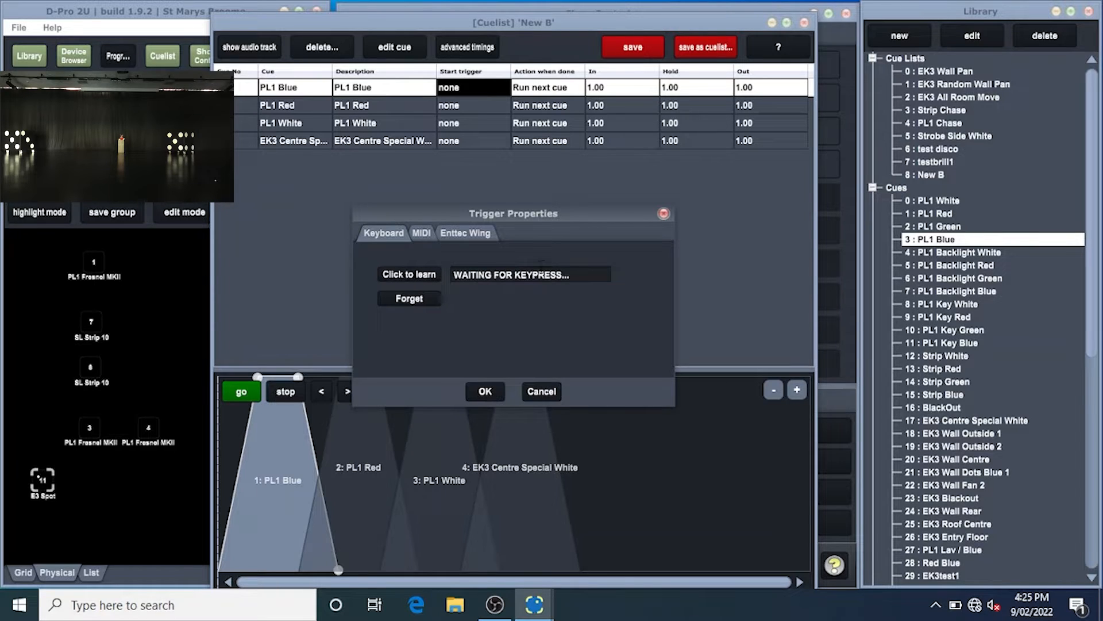
key(space)
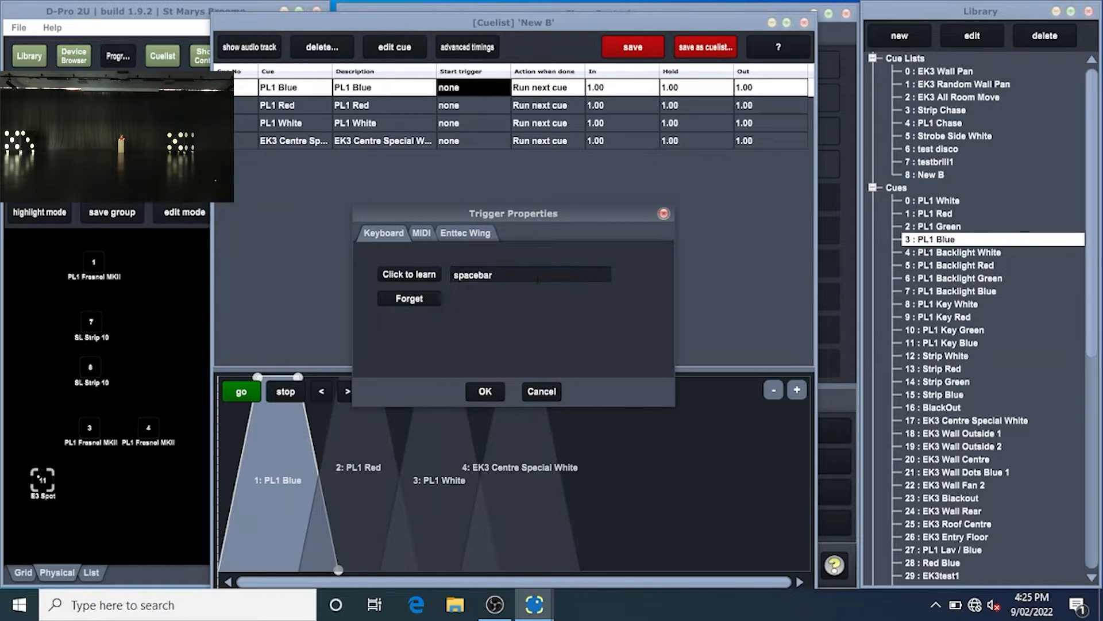
click(489, 391)
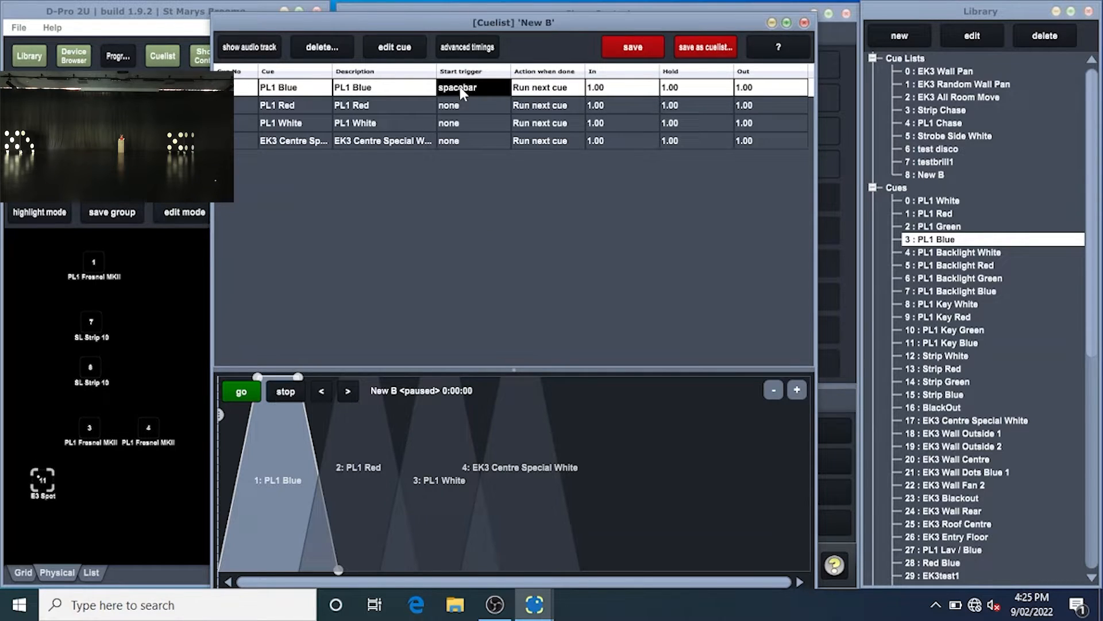
click(241, 395)
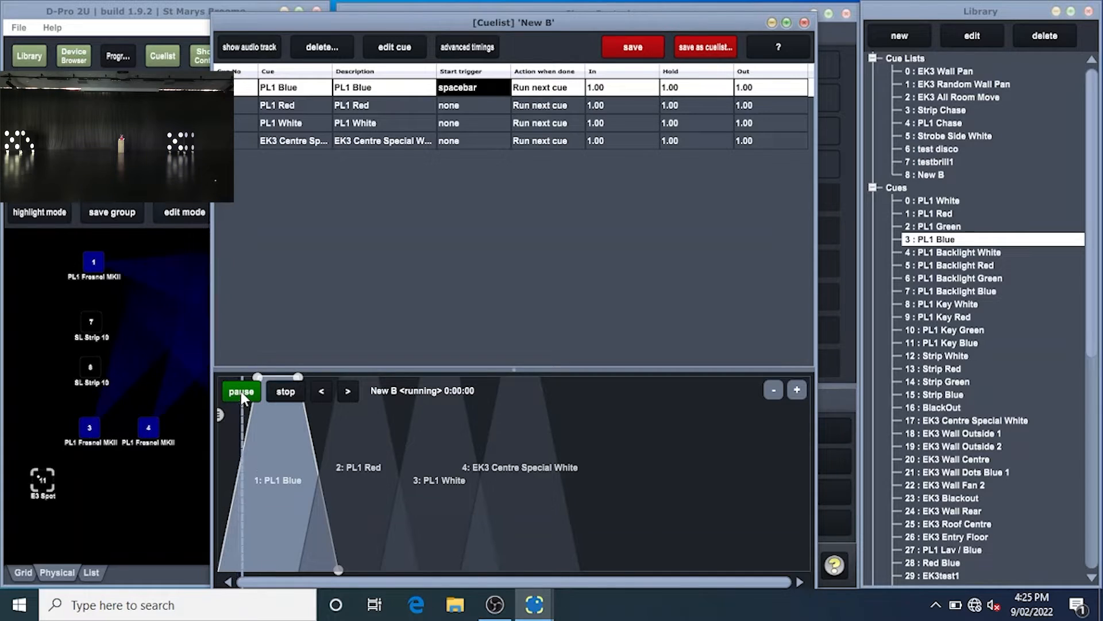
click(285, 391)
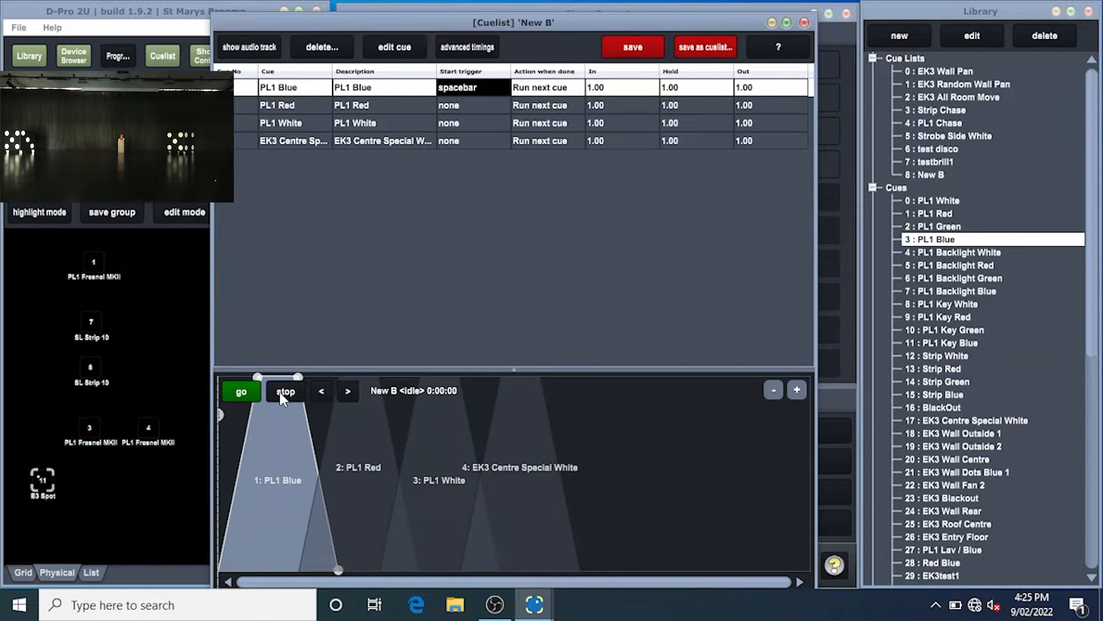
- Assign the spacebar as the keyboard start trigger of the PL1 Red and PL1 White cues
double_click(488, 99)
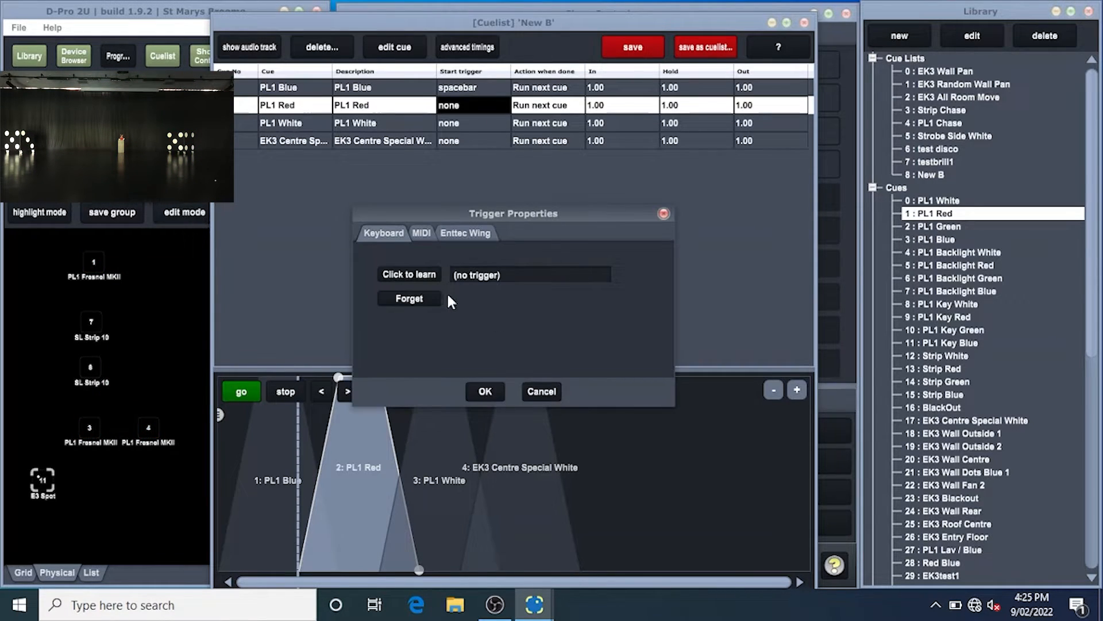
click(423, 275)
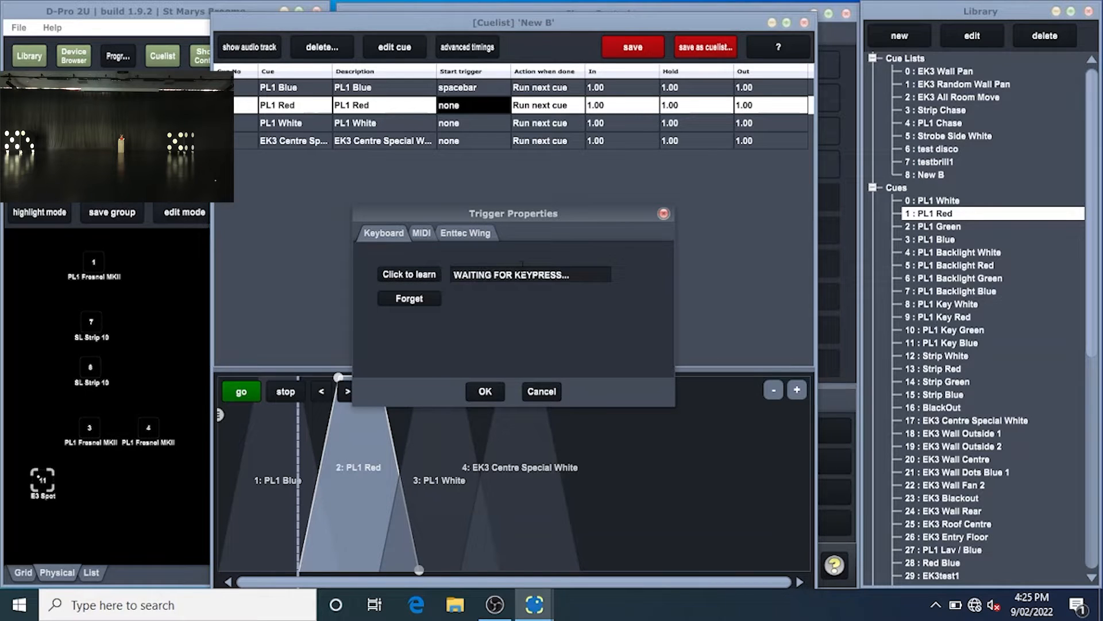
key(space)
click(485, 392)
double_click(474, 122)
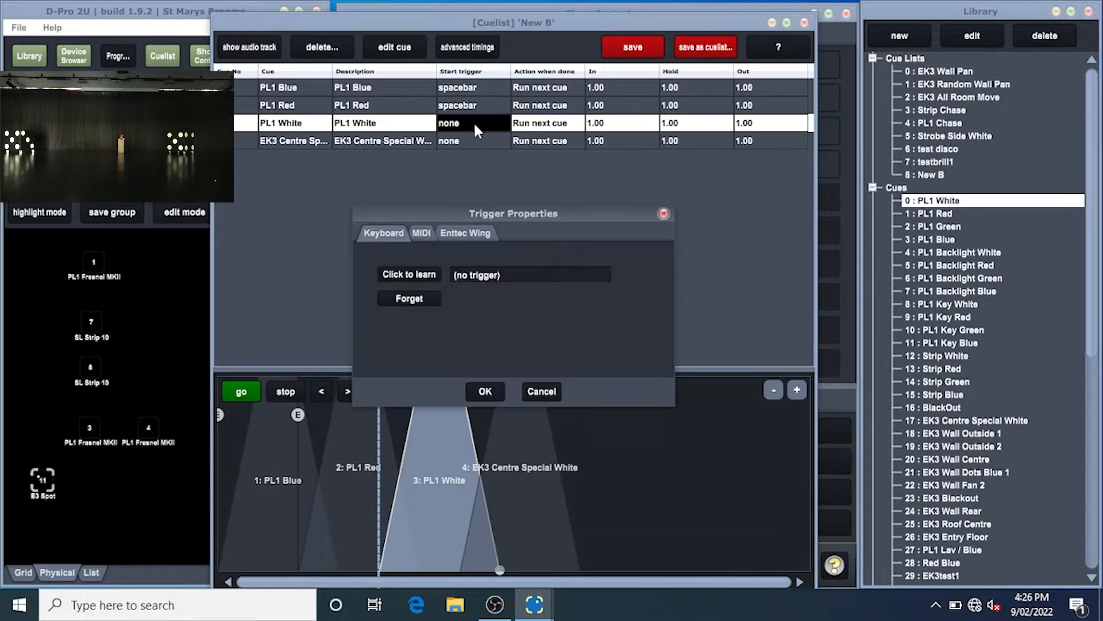
click(429, 274)
key(space)
click(485, 391)
double_click(460, 139)
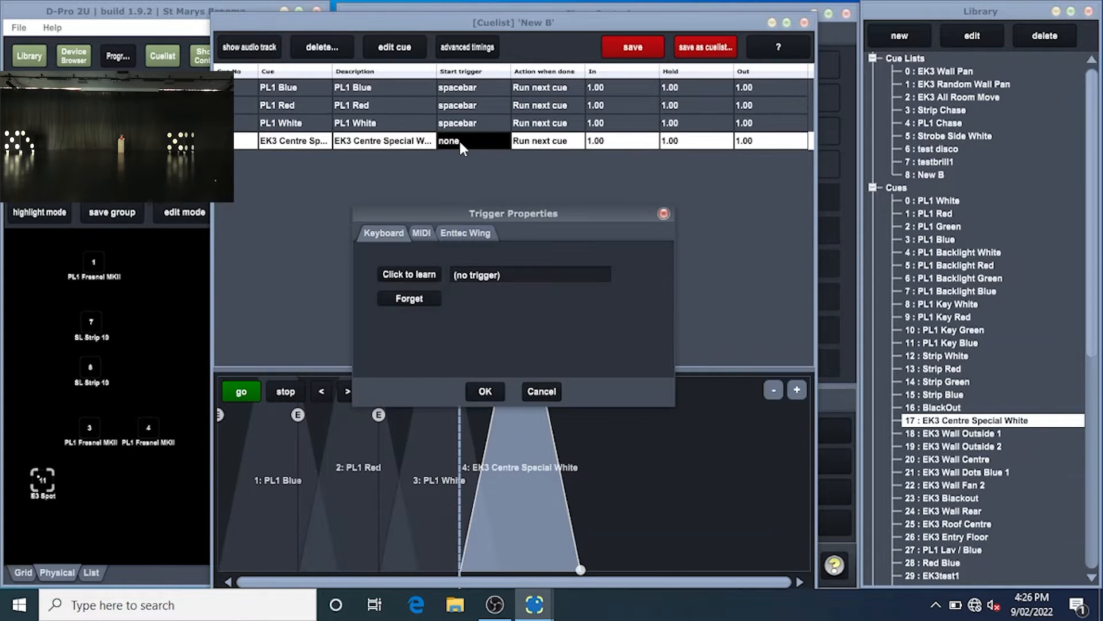
click(426, 274)
click(477, 393)
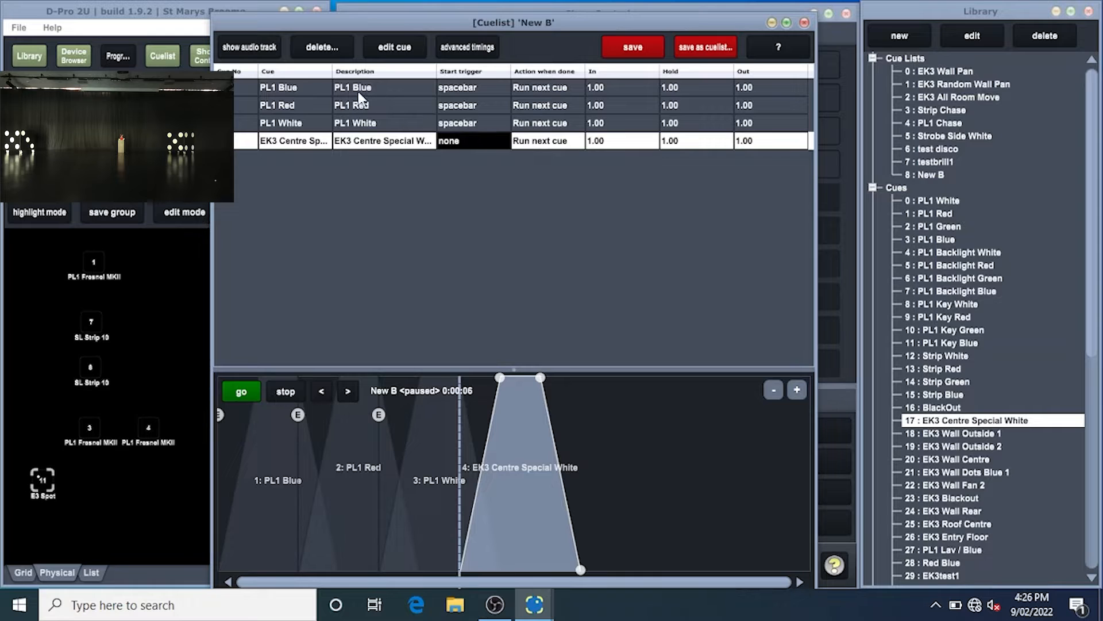
- Restart the New B cuelist from PL1 Blue and advance through the following cues with the spacebar trigger
click(285, 391)
click(244, 391)
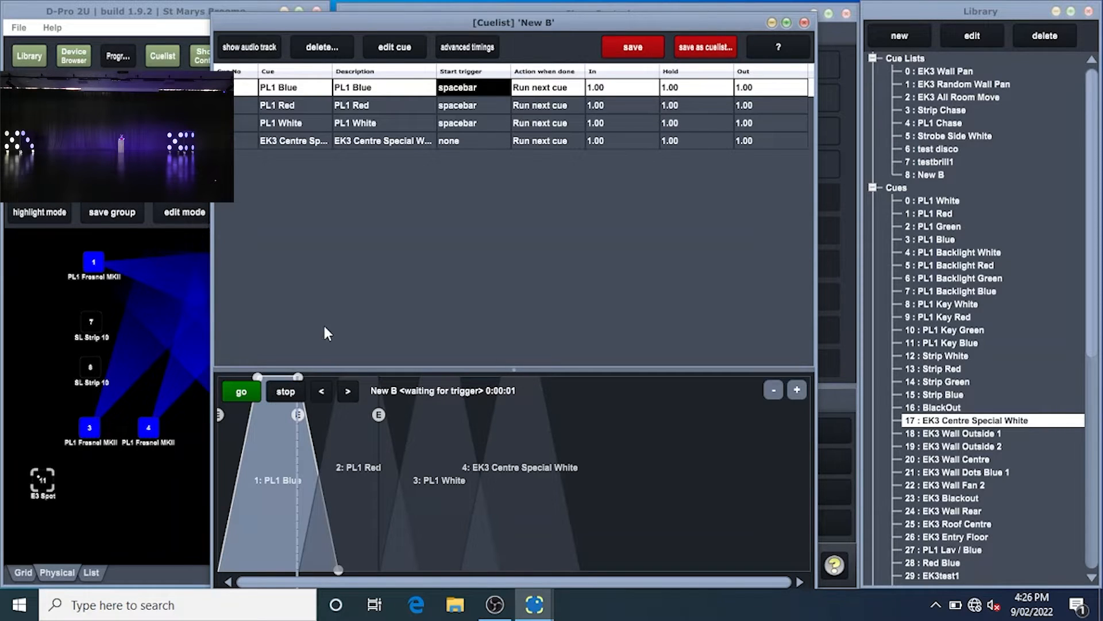
key(space)
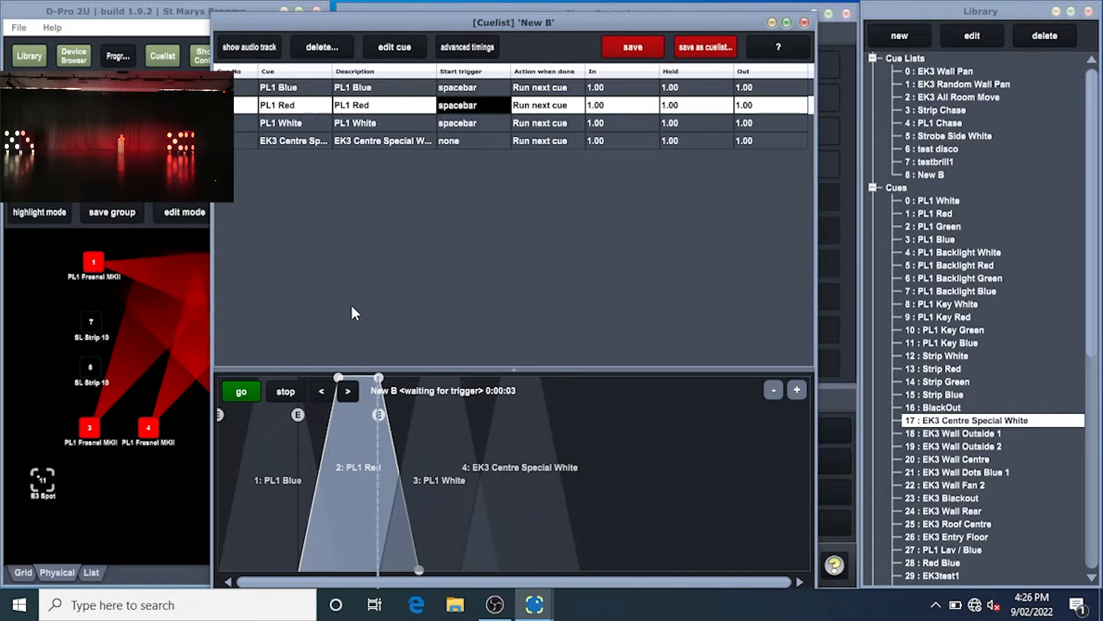
key(space)
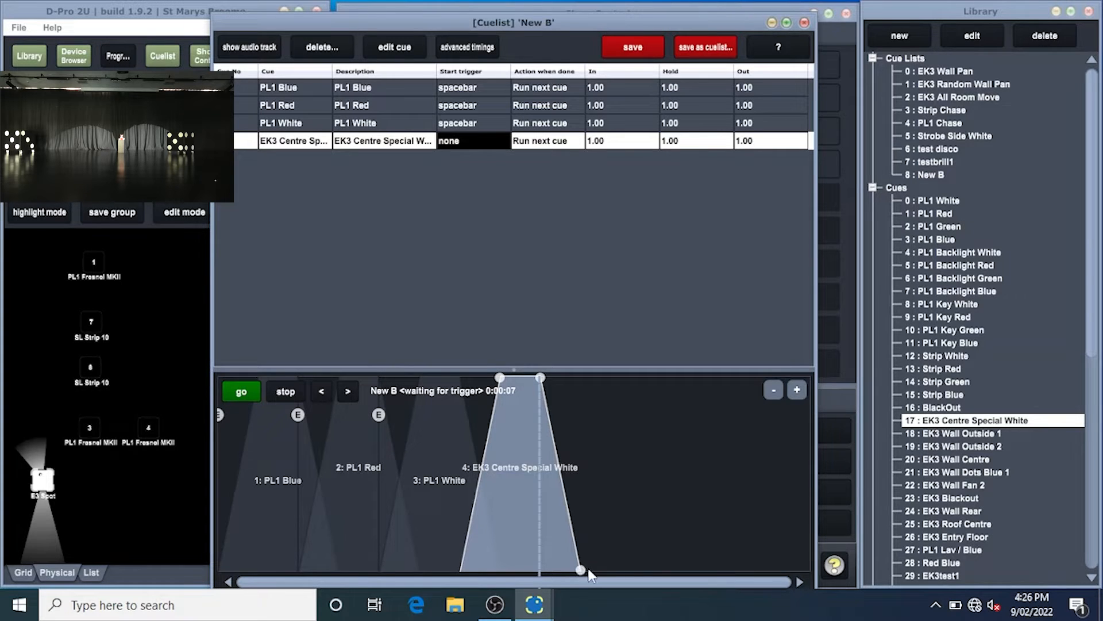
- Adjust the fade-out of the EK3 Centre Special White cue in the timeline to 1.48
drag(575, 568, 566, 570)
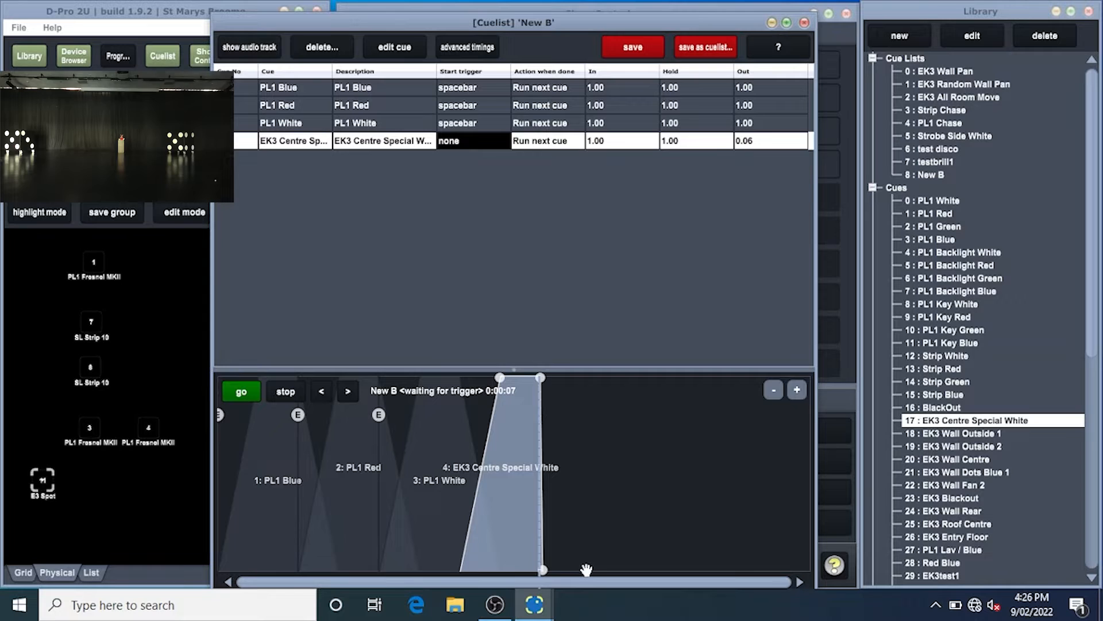
drag(567, 570, 625, 570)
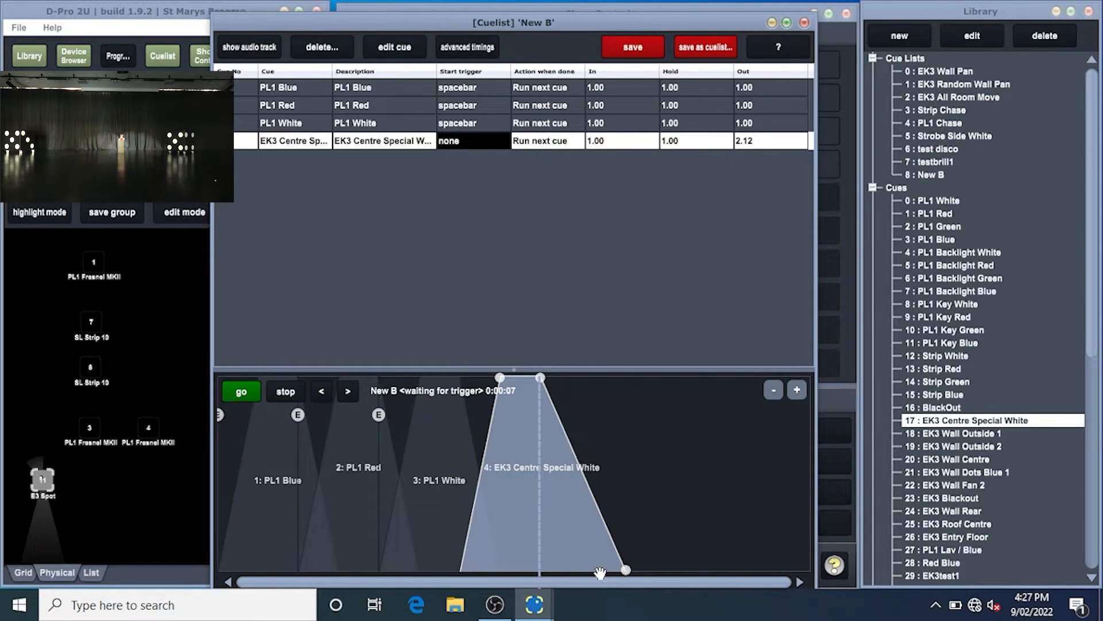
drag(625, 571, 600, 569)
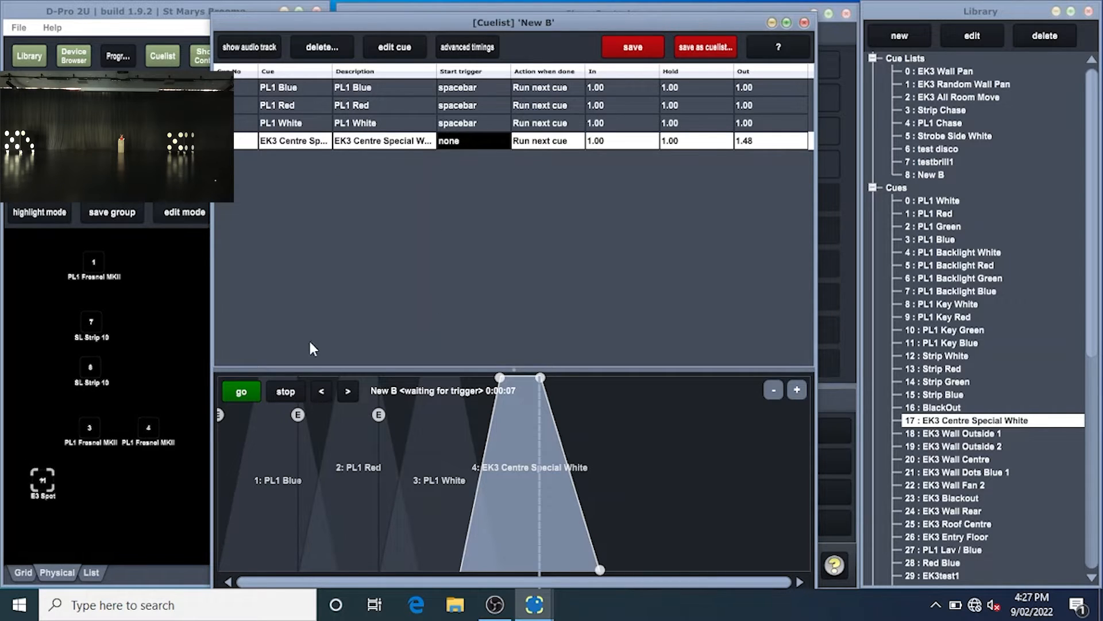
- Shorten the PL1 Blue cue's fade-out to 0.38 in the timeline and test its transition to PL1 Red
click(281, 390)
click(243, 391)
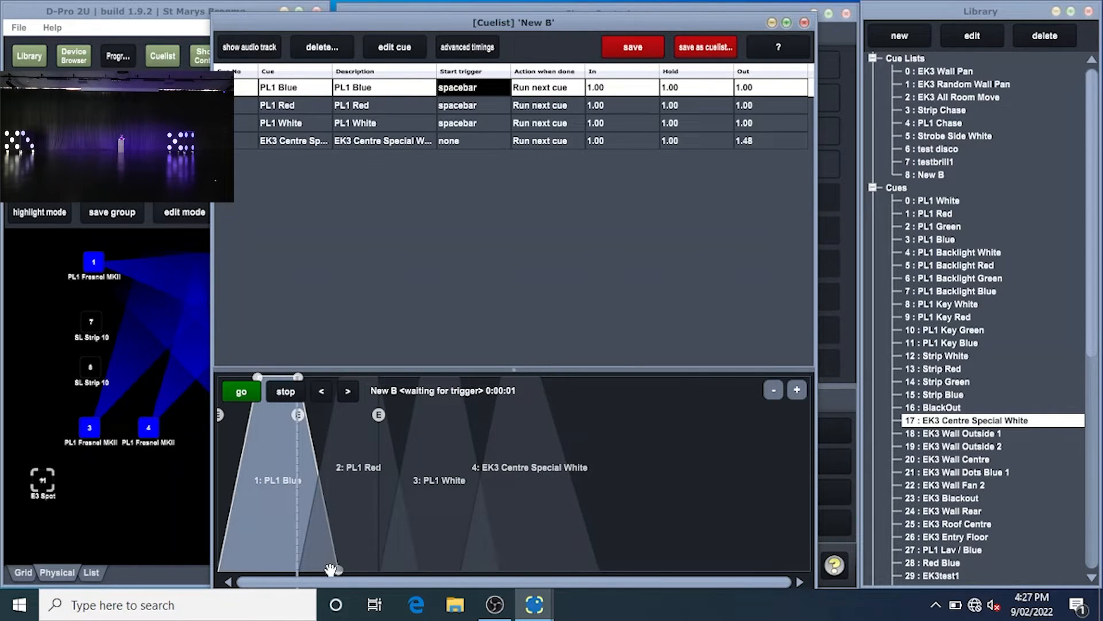
drag(334, 570, 315, 570)
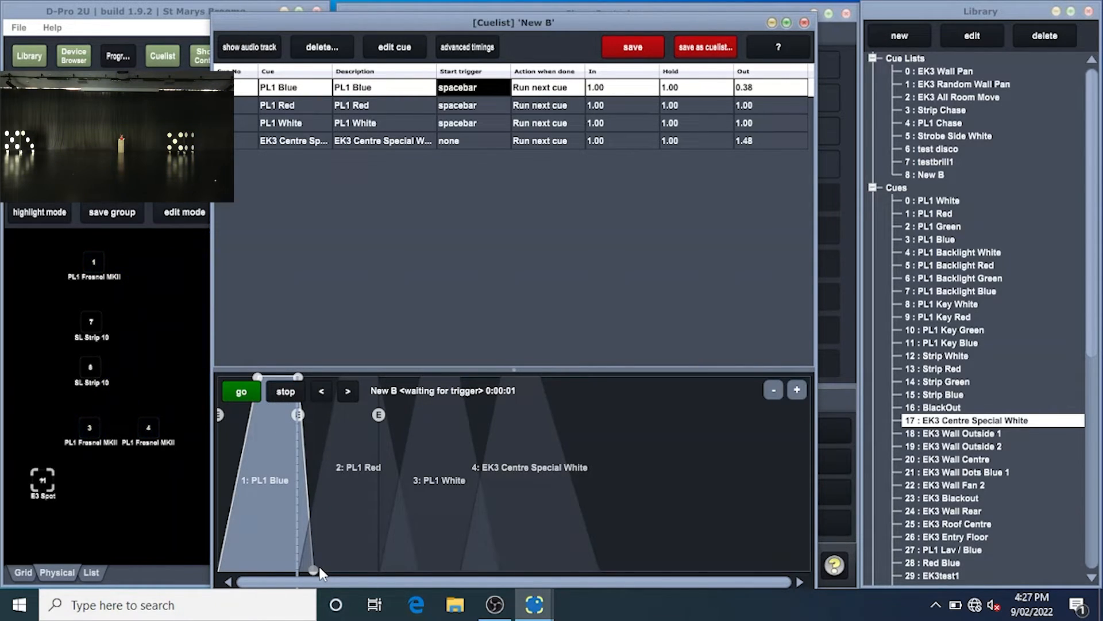
click(252, 392)
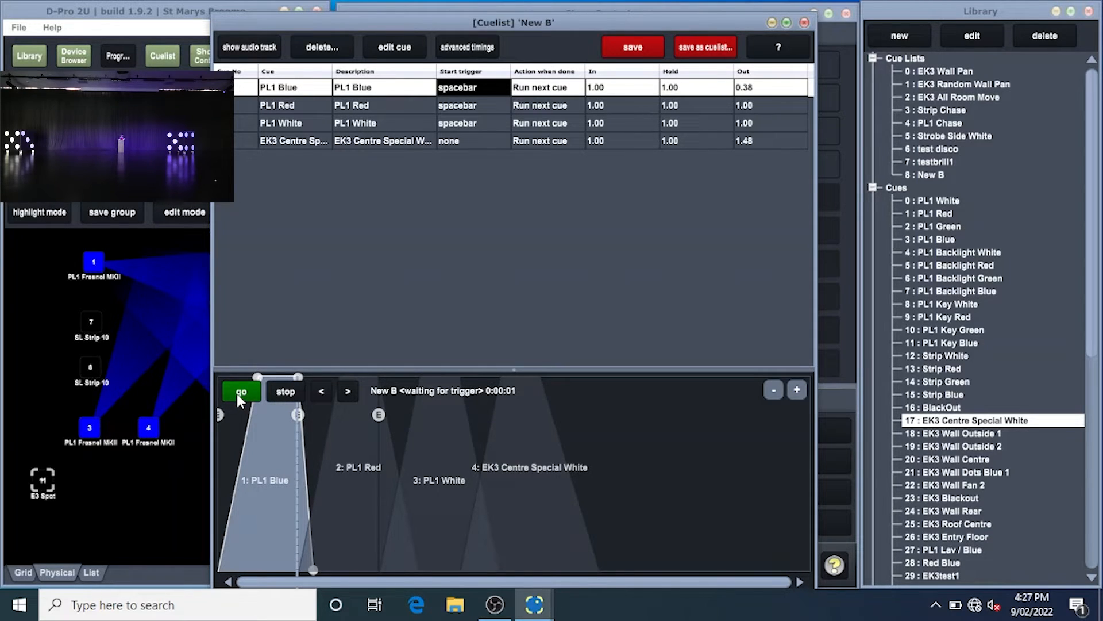
click(237, 394)
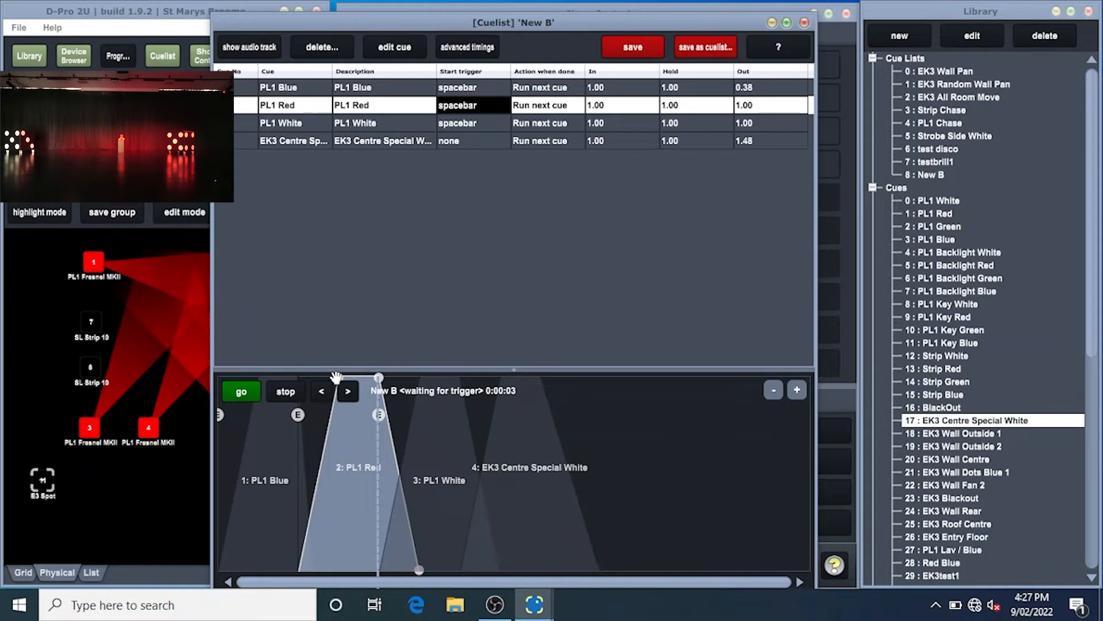
- Lengthen the PL1 Red cue's fade-in to 3.86 and replay the cuelist from PL1 Blue into PL1 Red
drag(336, 378, 452, 379)
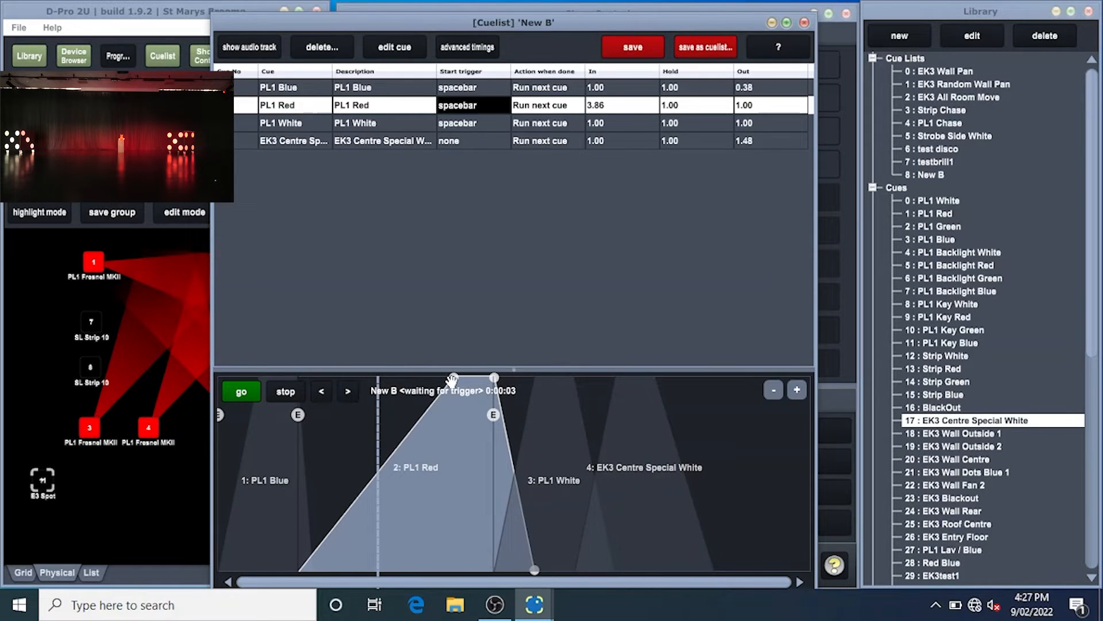
click(284, 393)
click(257, 392)
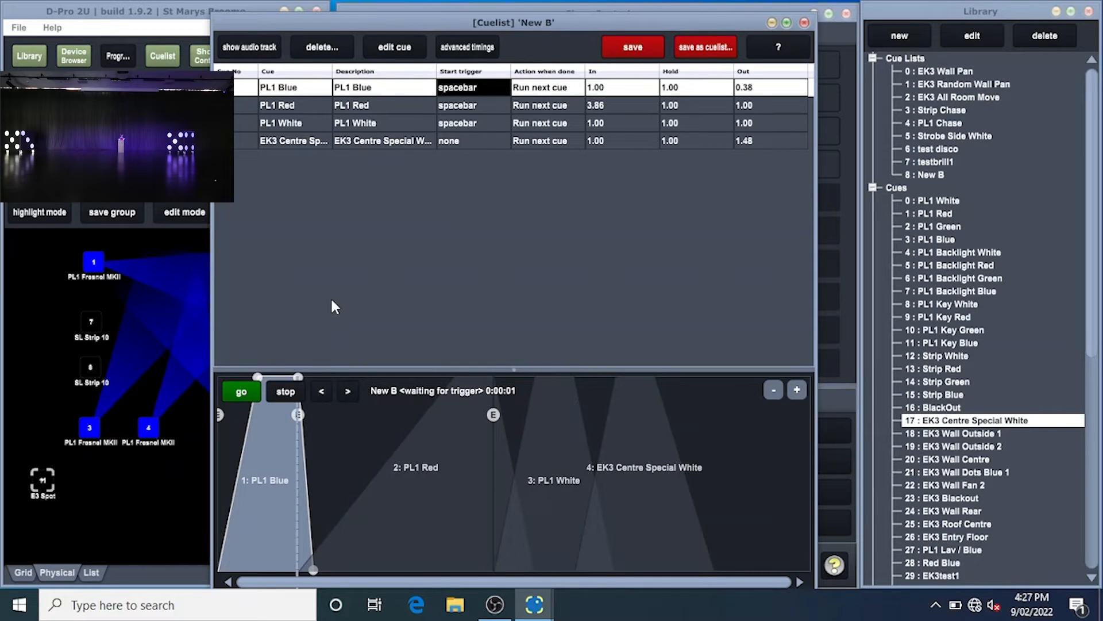
key(space)
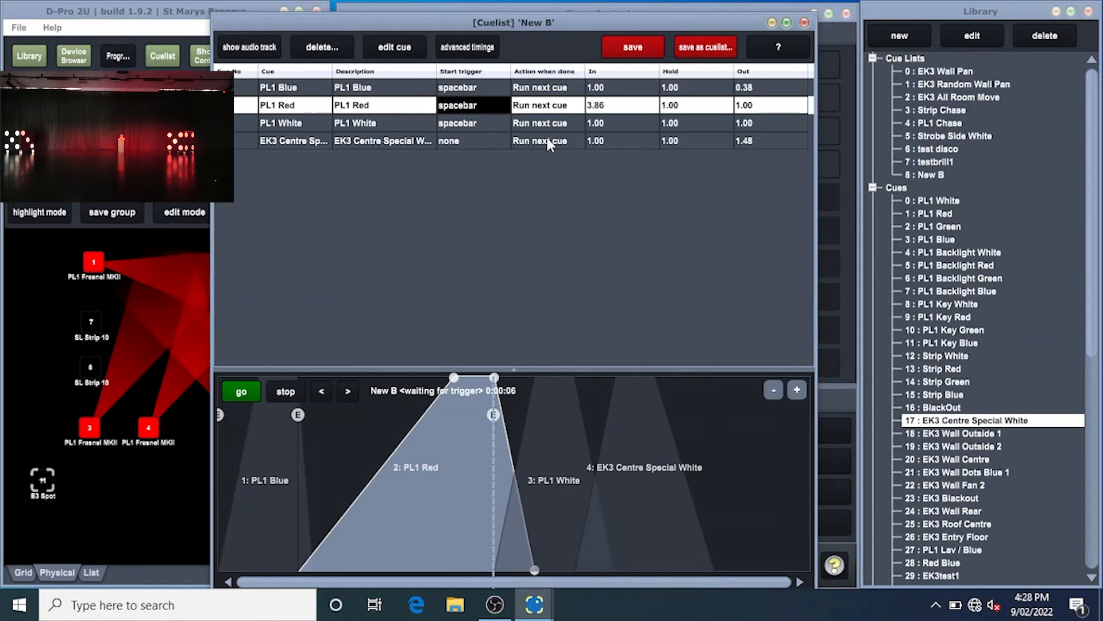
- Check which actions are available when the PL1 Blue cue is done, and leave the setting without changing it
click(559, 87)
double_click(559, 88)
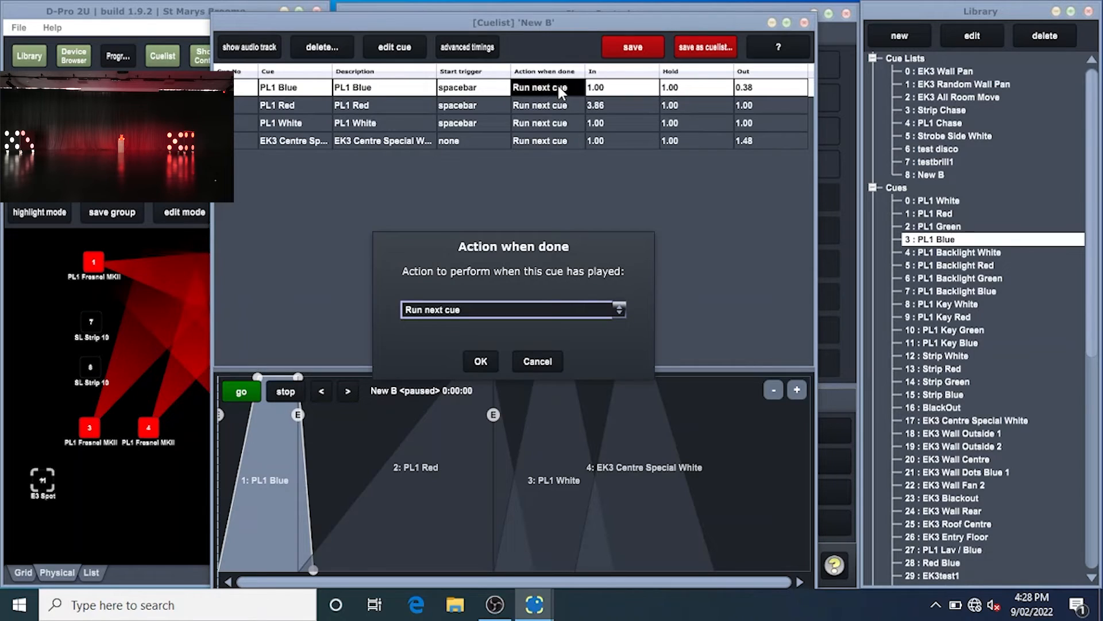
click(618, 311)
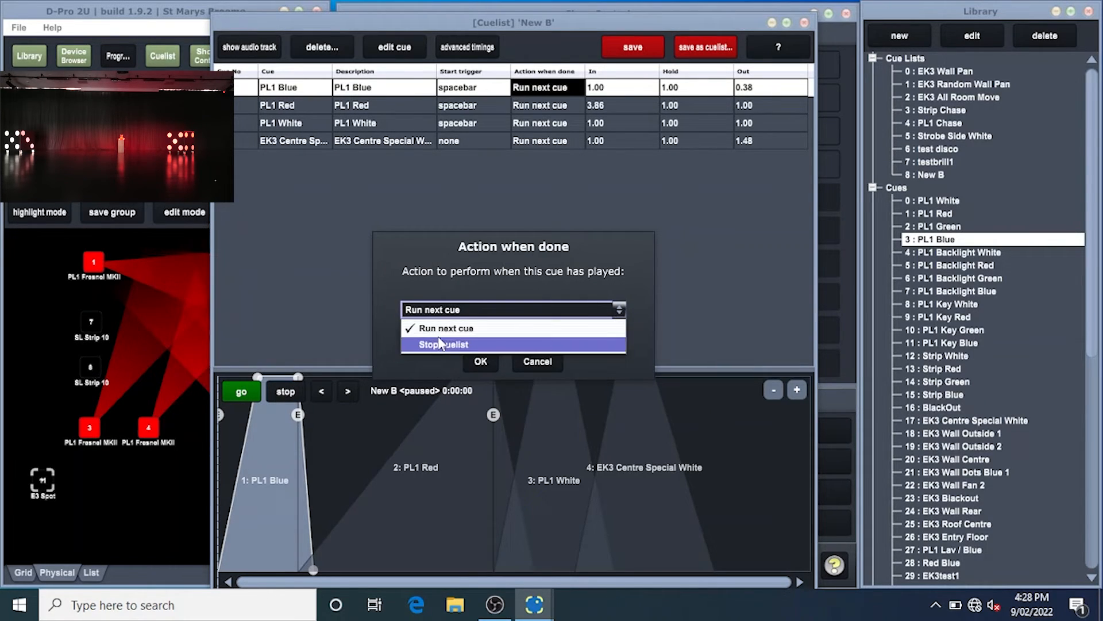
click(675, 208)
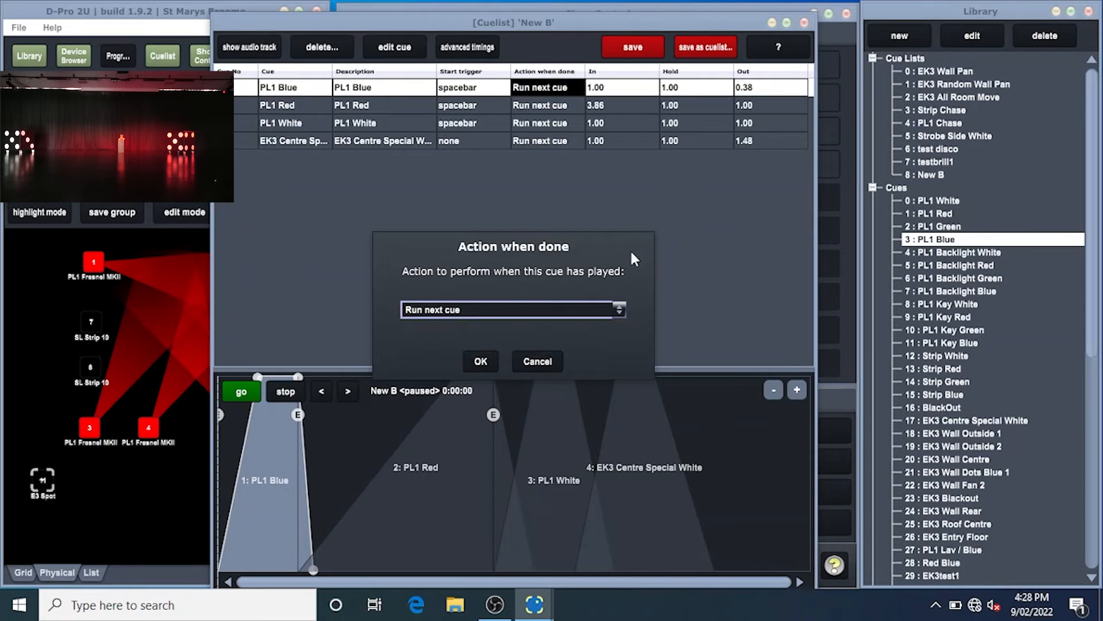
click(539, 362)
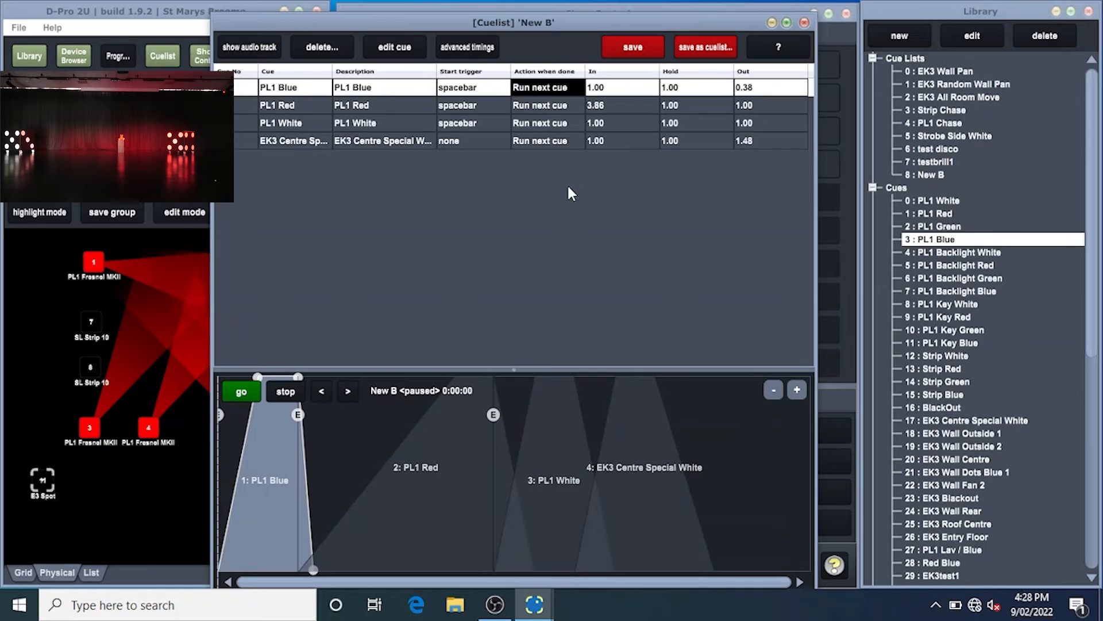
- Save the changes to the New B cuelist, reopen it from the library to check it, and close the editor
click(641, 44)
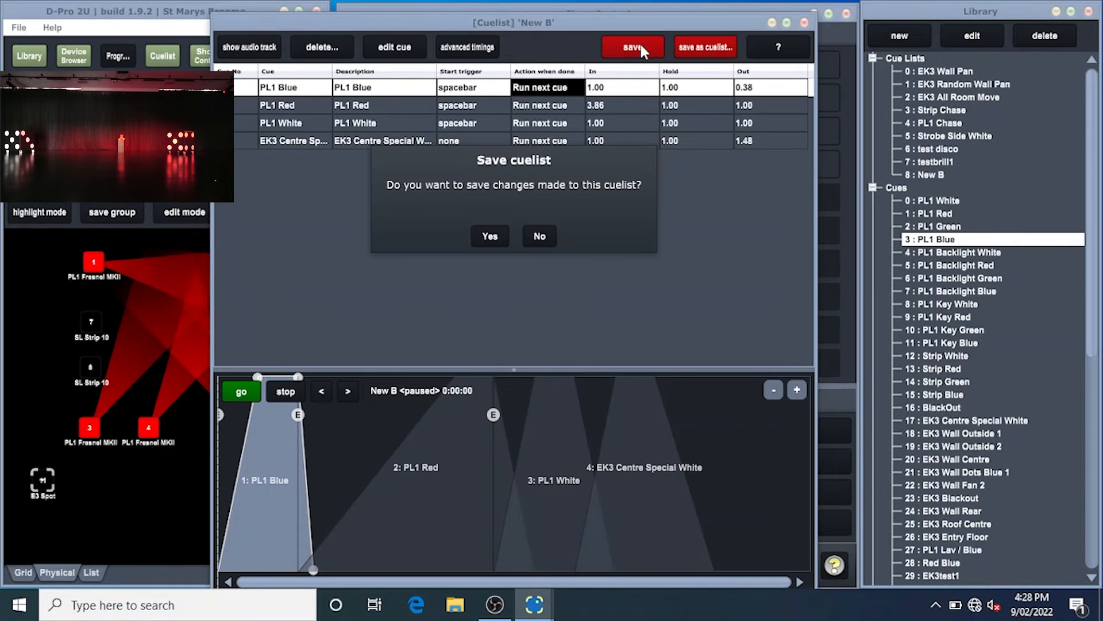
click(490, 235)
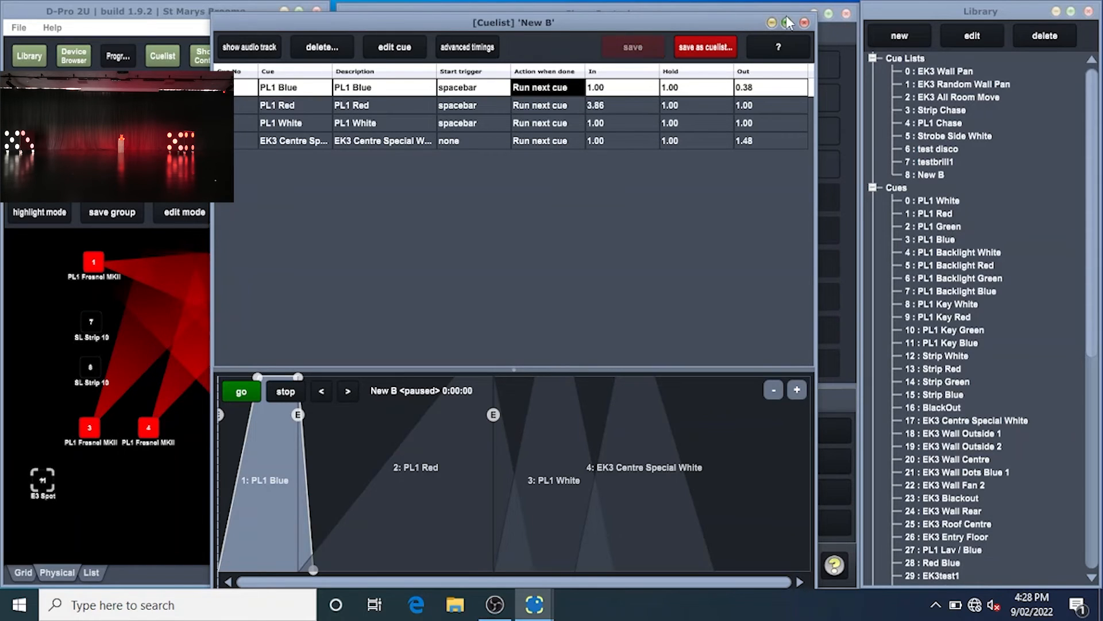
click(804, 23)
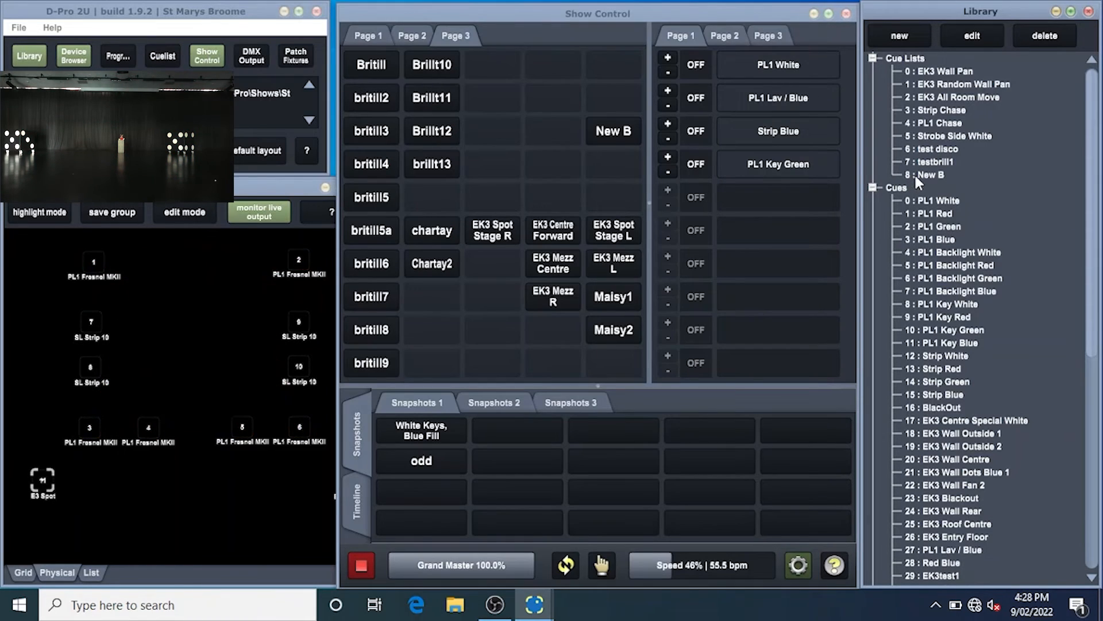
double_click(938, 175)
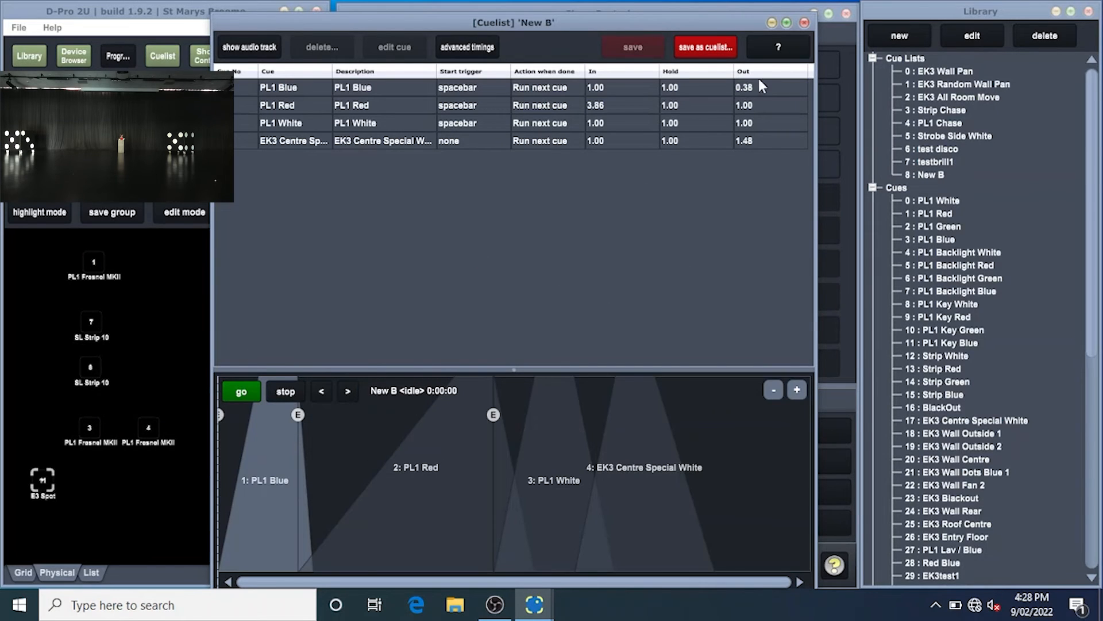
click(804, 23)
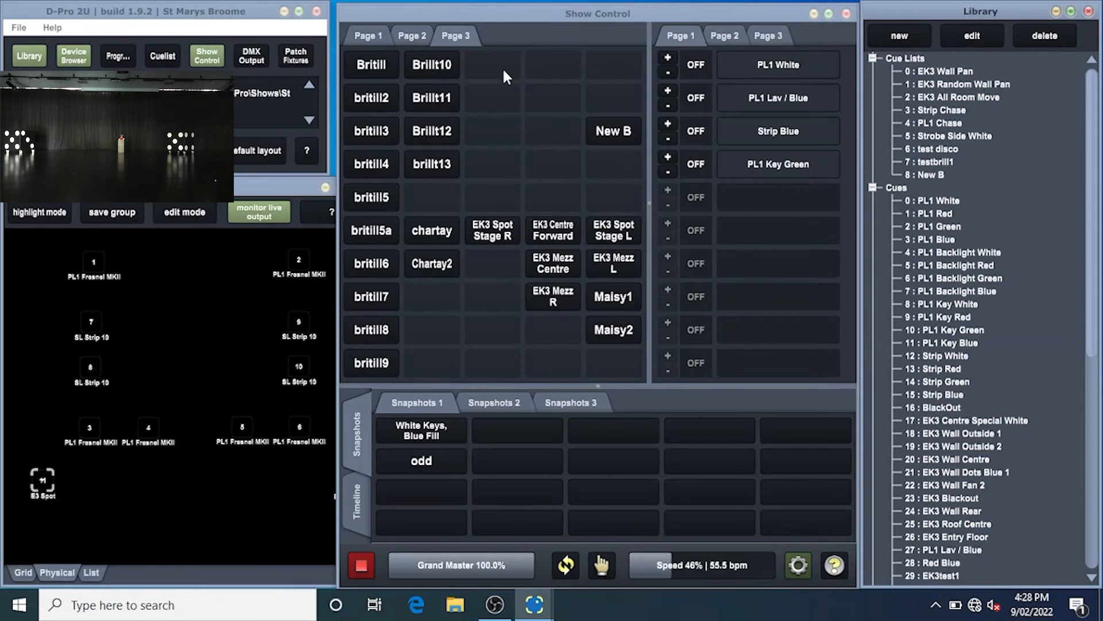
- Place the New B cuelist in the empty first-row, fourth-column slot of Show Control page 3 and start it
drag(930, 171, 561, 61)
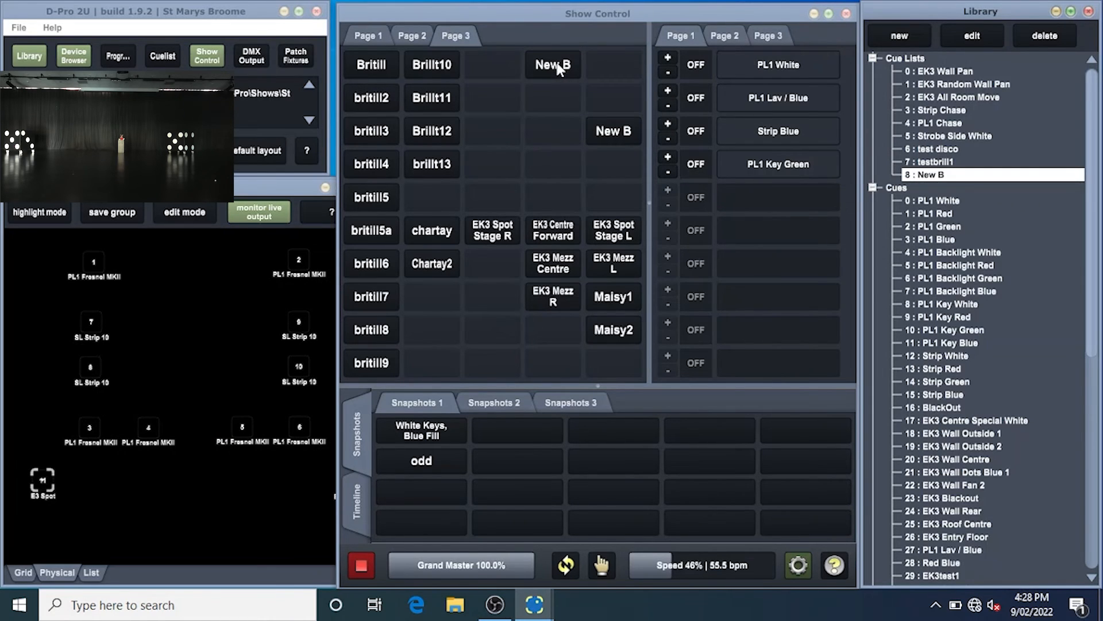
click(556, 68)
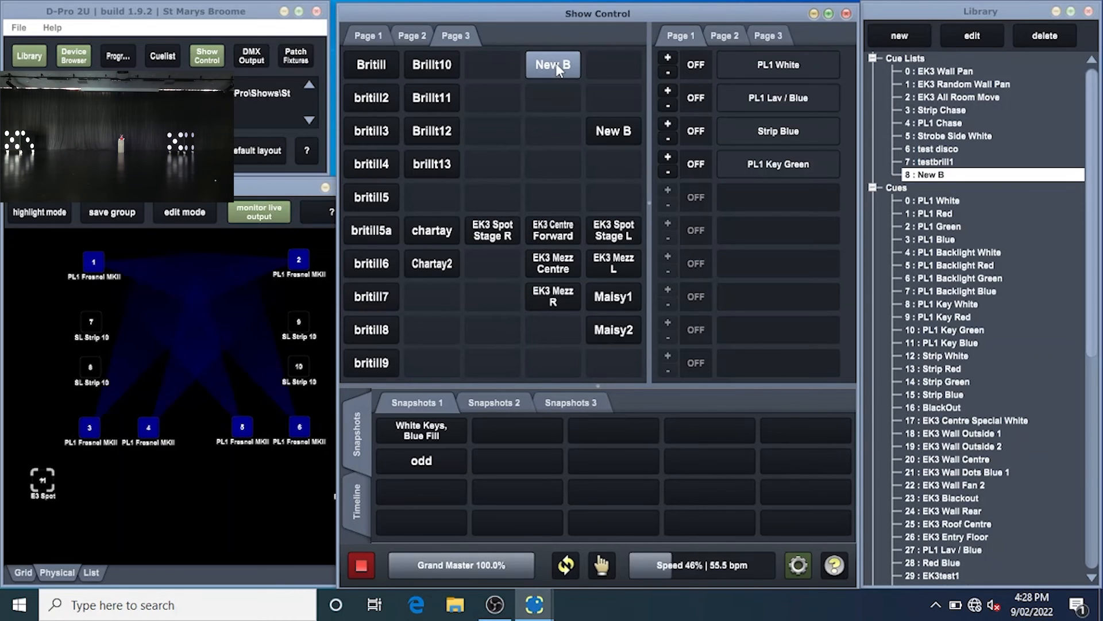